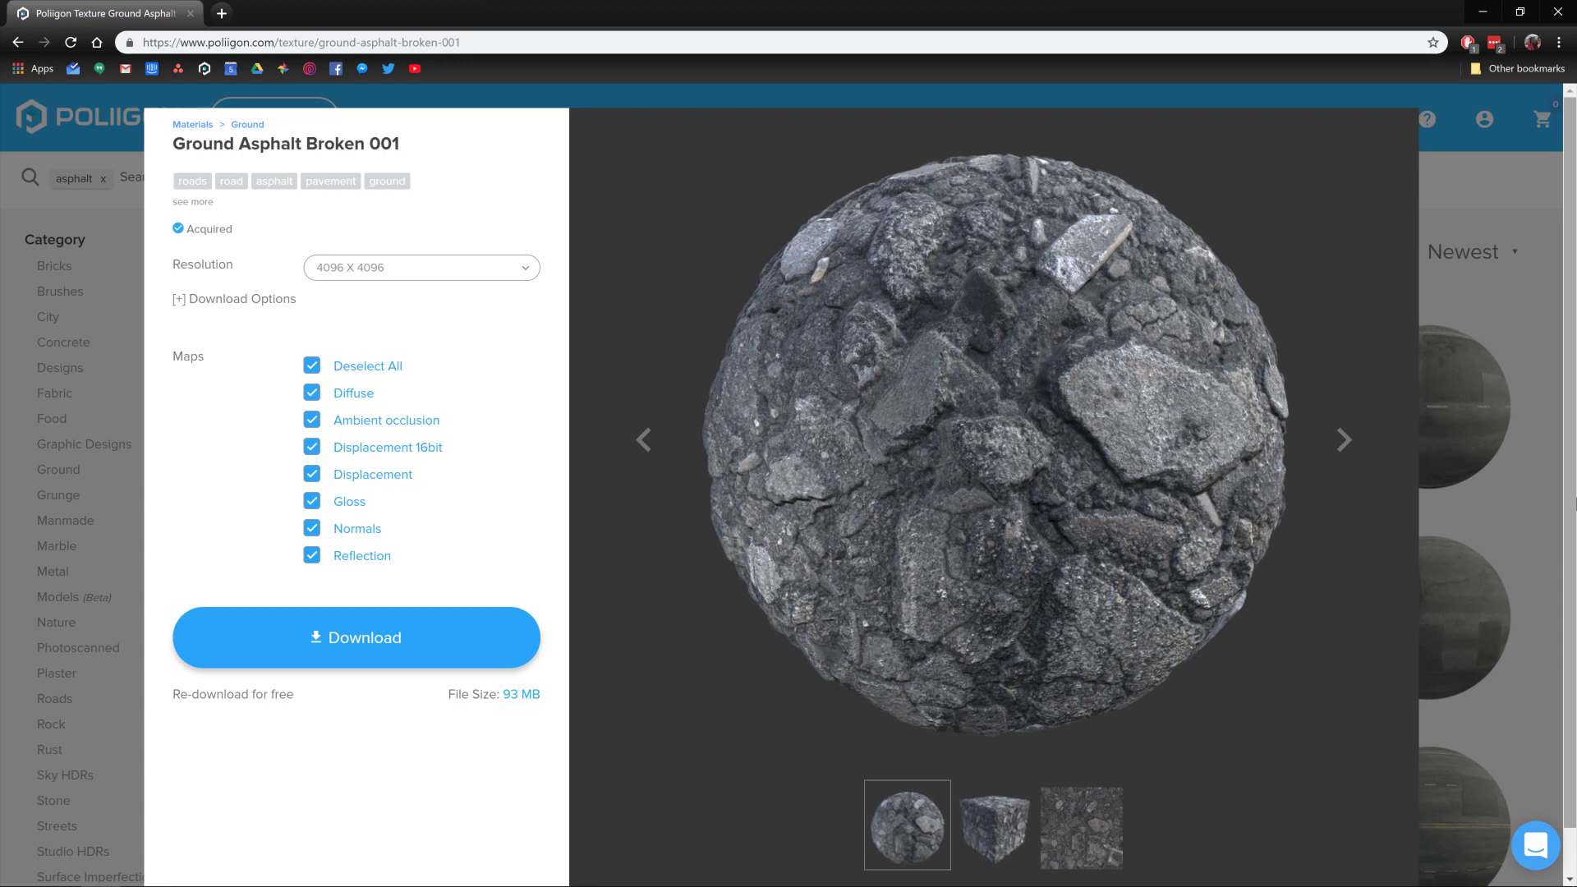
Keep 4096 X 4096 in the Resolution dropdown for Ground Asphalt Broken 001.
left_click(367, 265)
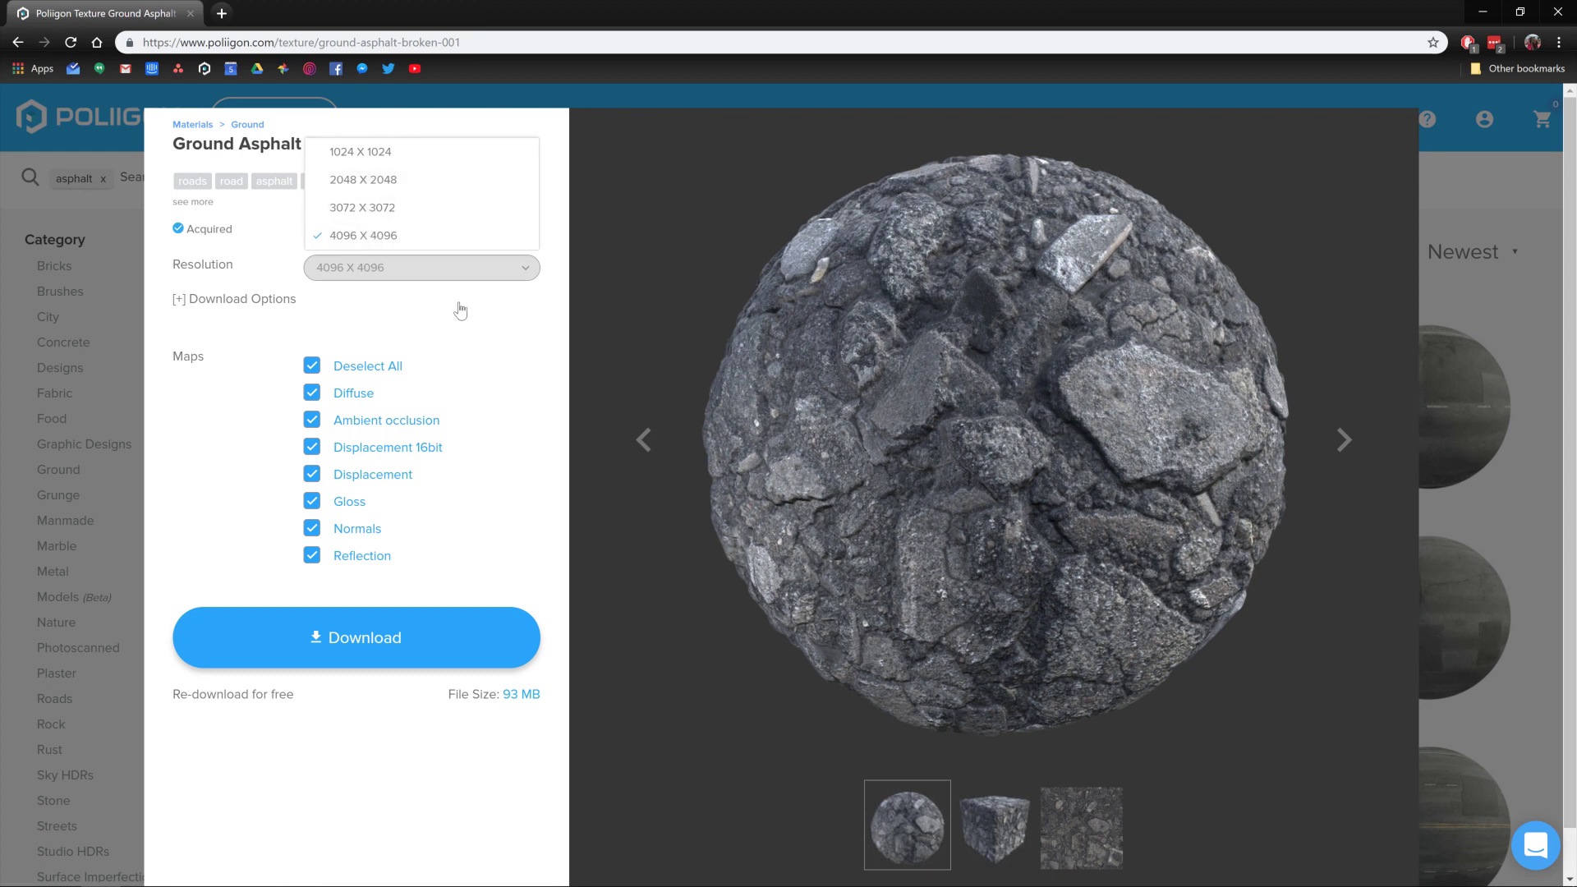
left_click(485, 323)
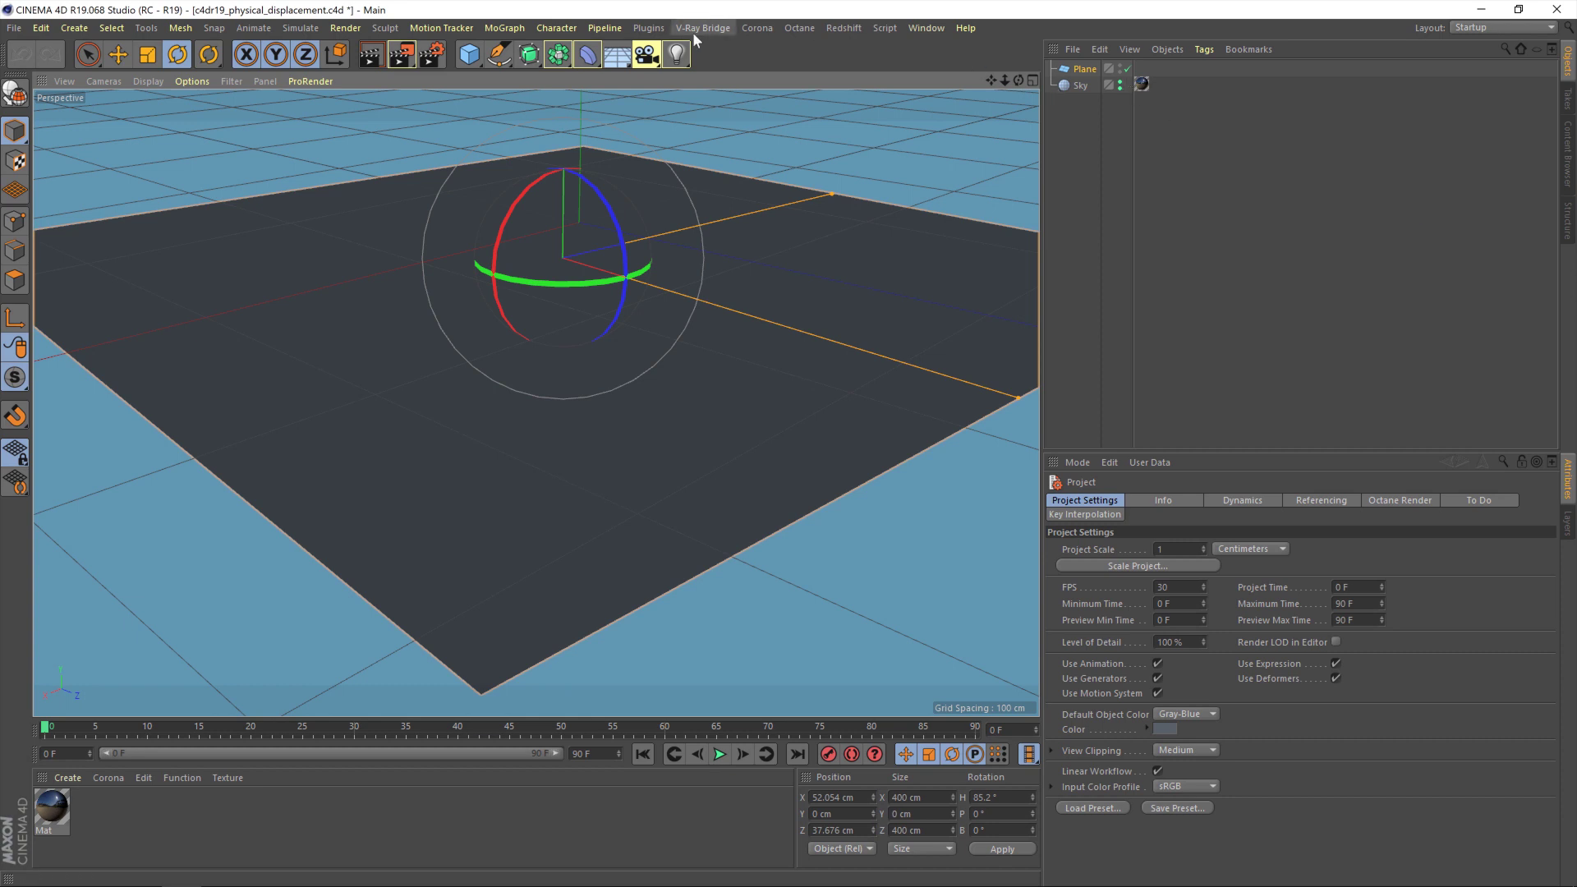
Launch the Poliigon Material Converter and set its Textures Folder to GroundAsphaltBroken001.
left_click(657, 29)
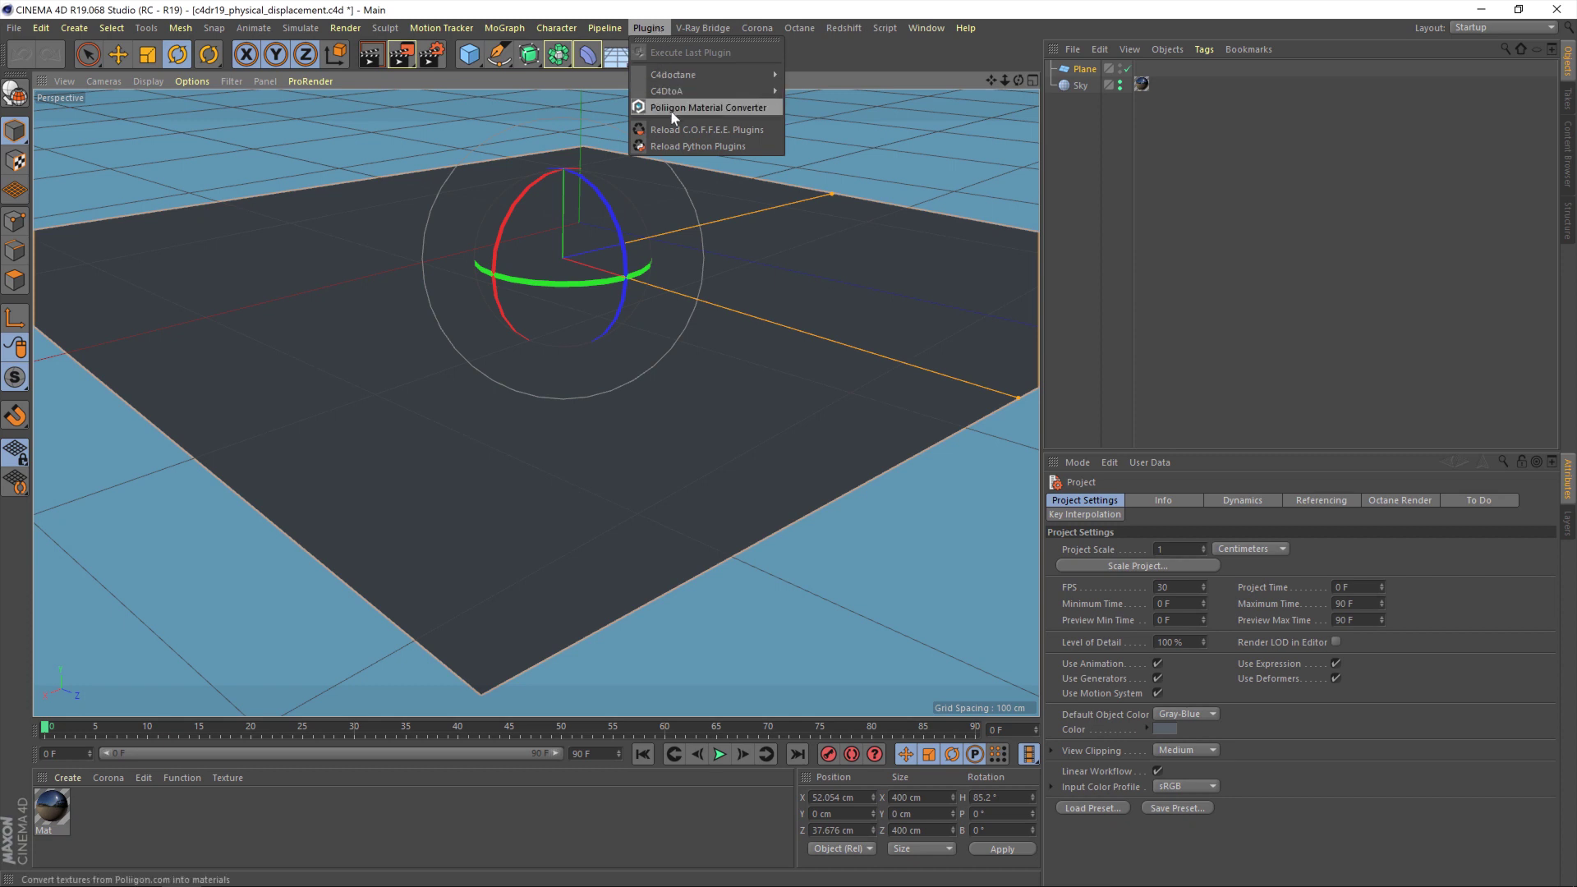
left_click(698, 107)
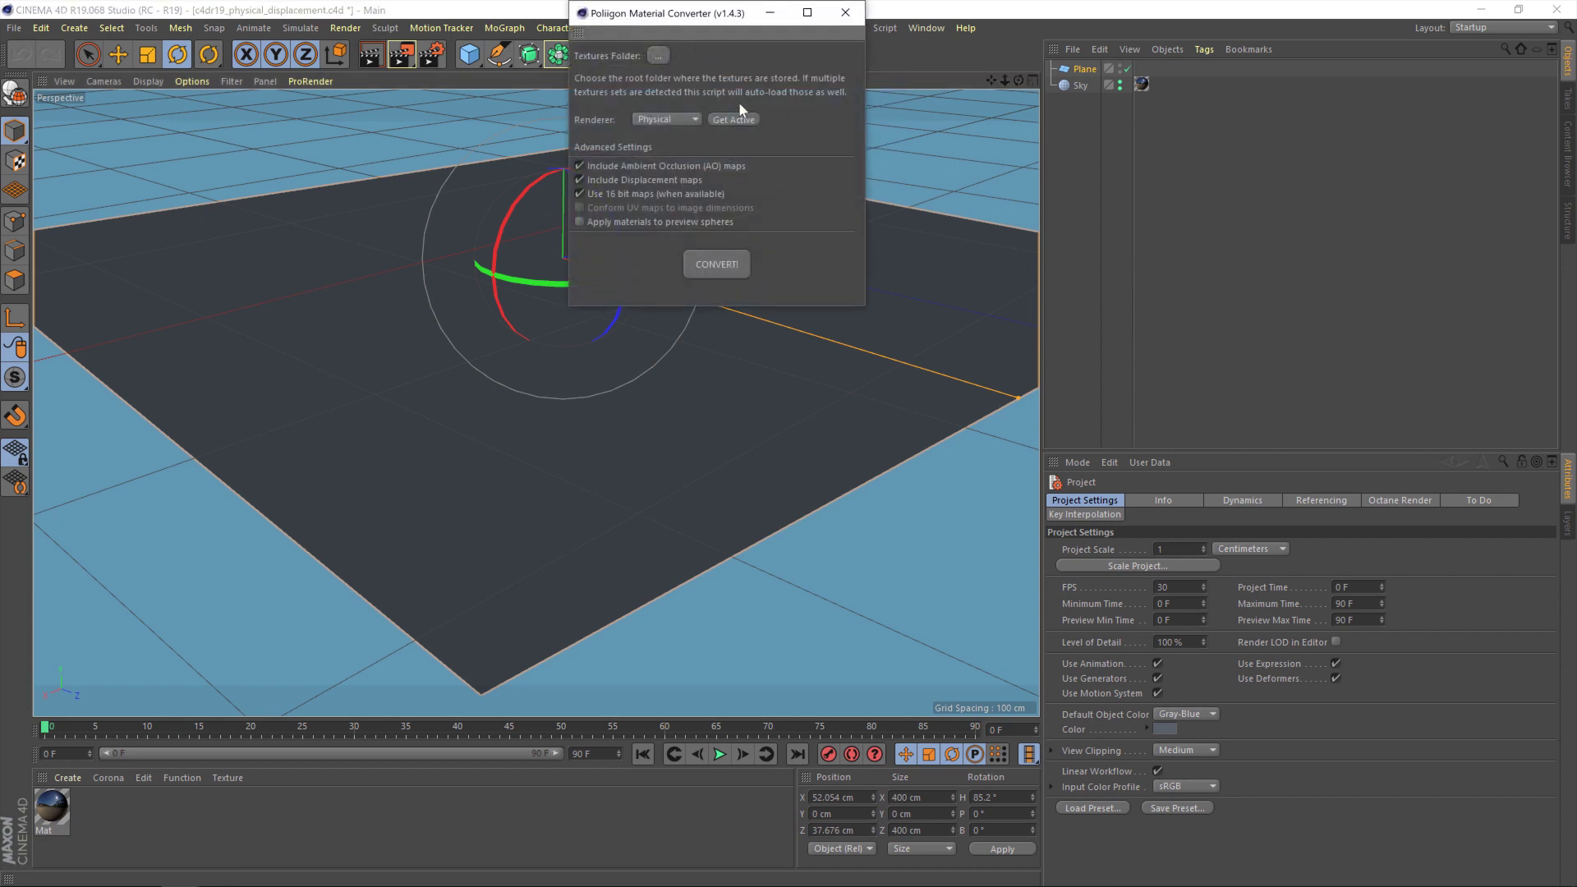
left_click_drag(726, 17, 828, 184)
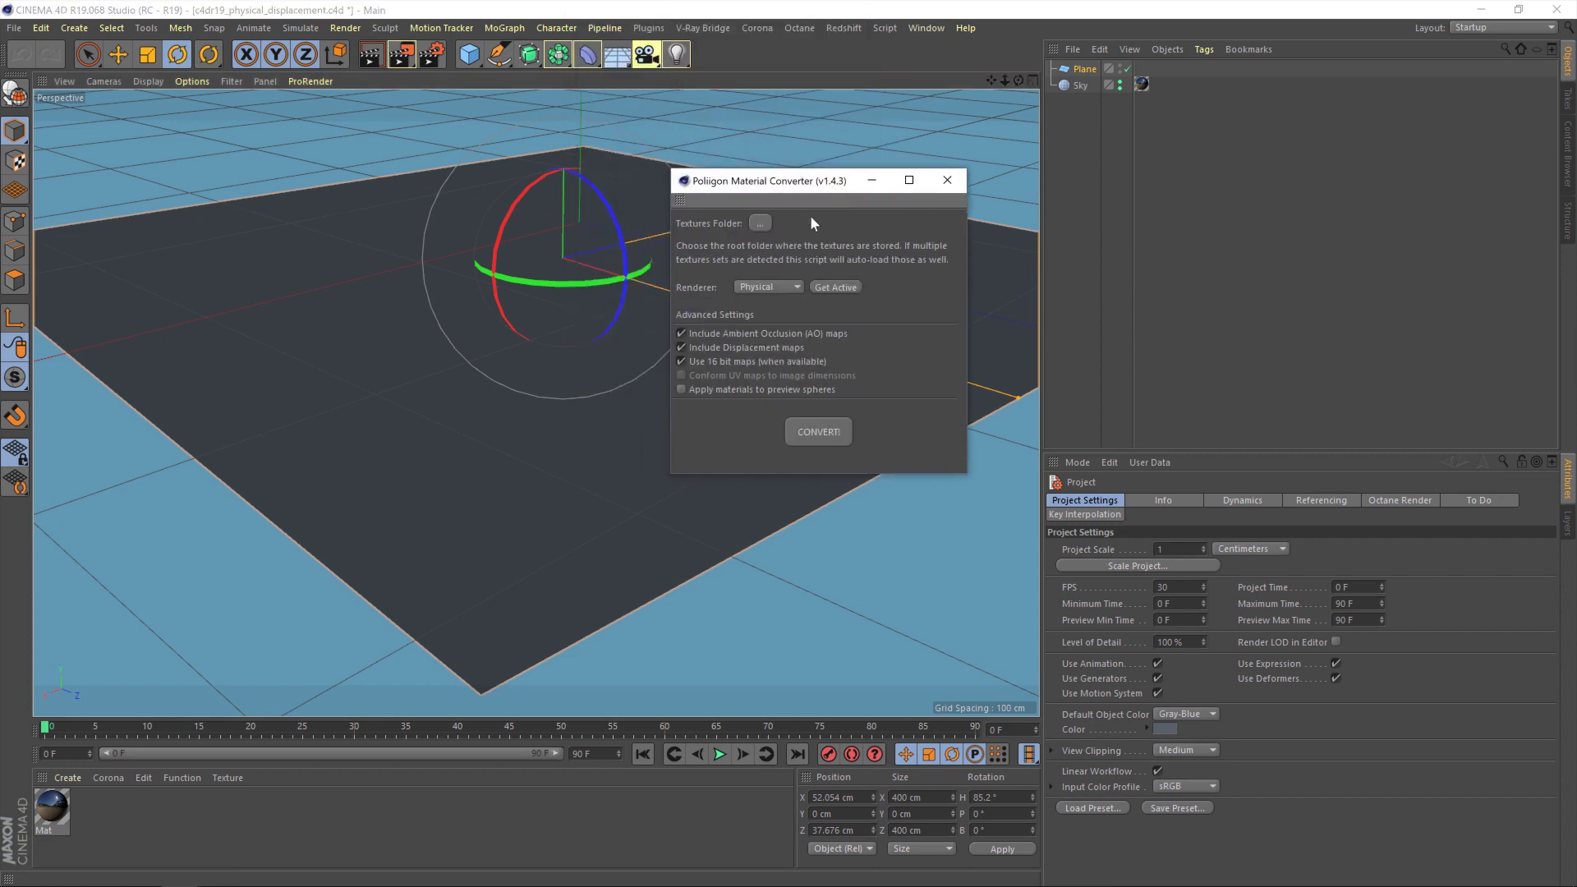
left_click(766, 225)
left_click_drag(1141, 471, 1141, 632)
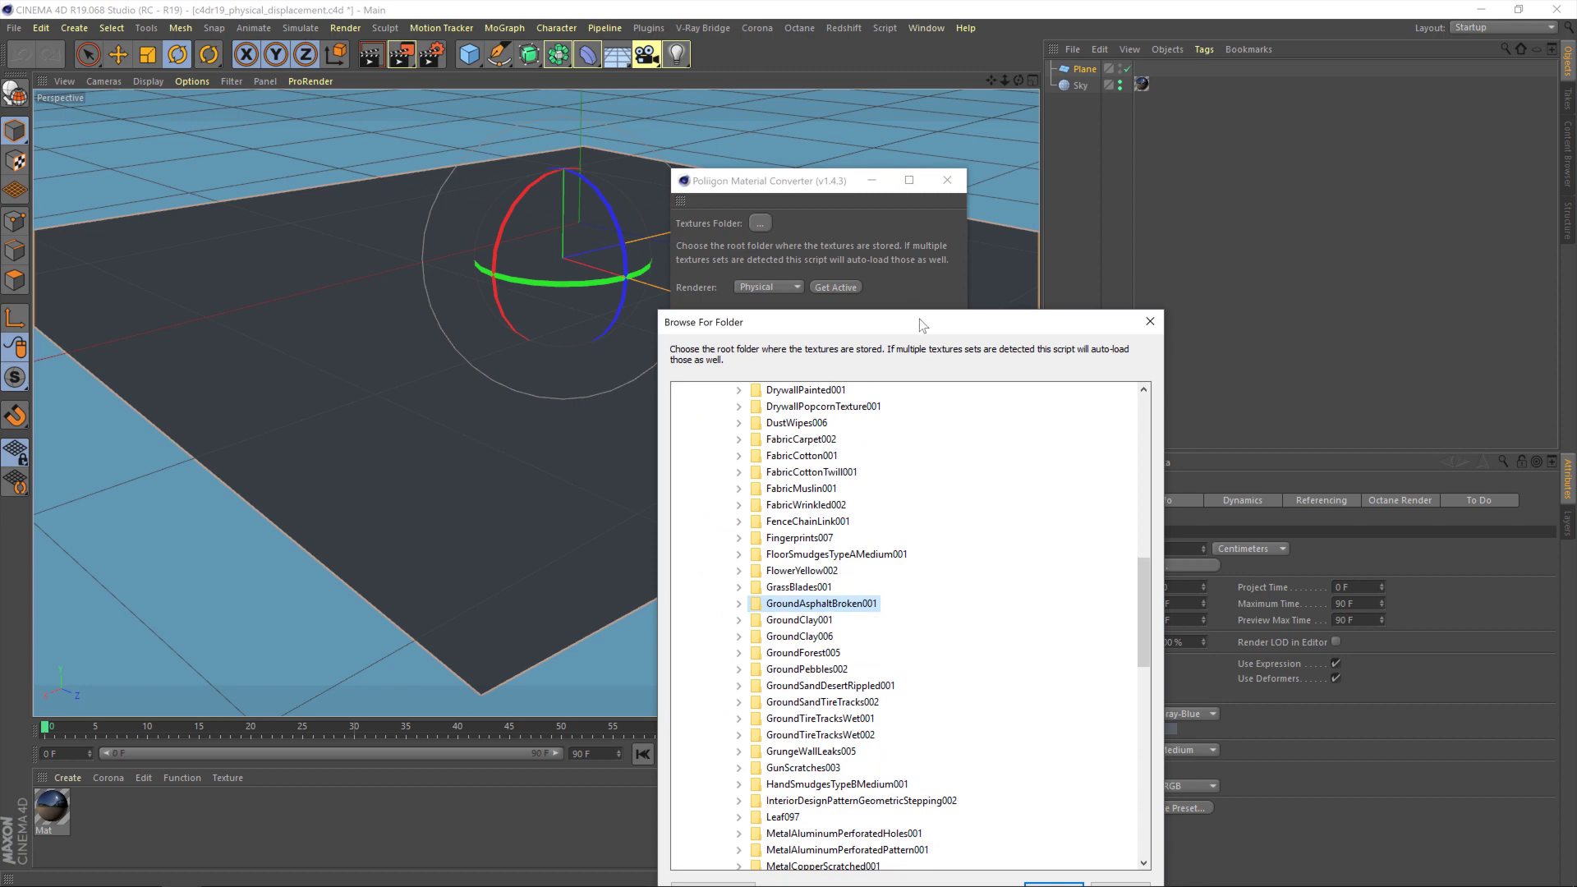
left_click_drag(919, 320, 894, 156)
left_click(1029, 725)
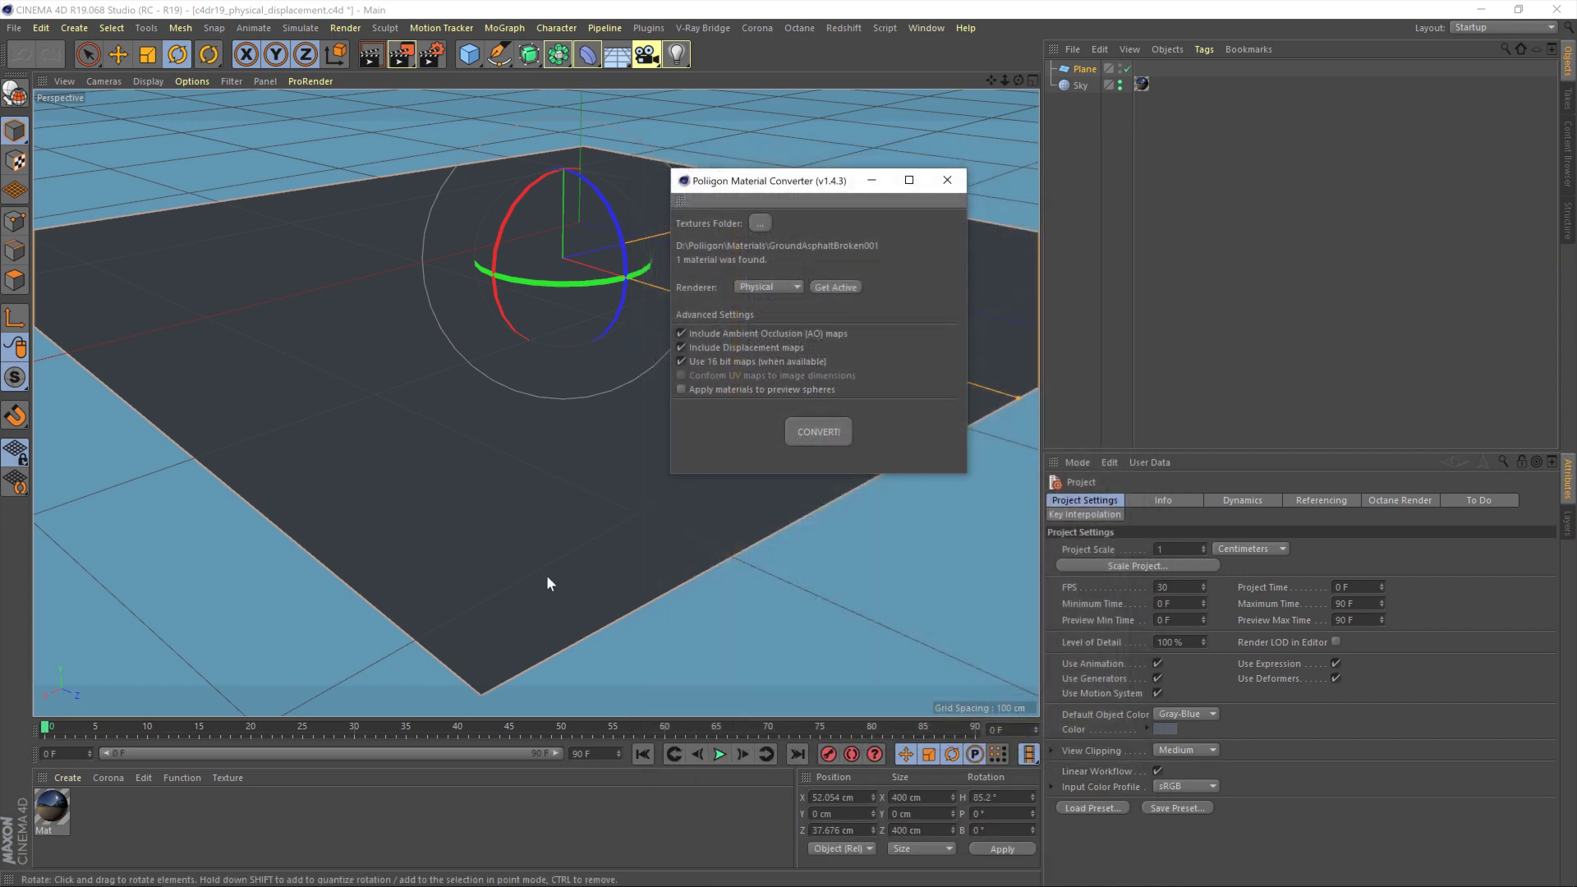
Convert the textures into the GroundAsphaltBroken001_4K material and close the converter.
left_click(819, 432)
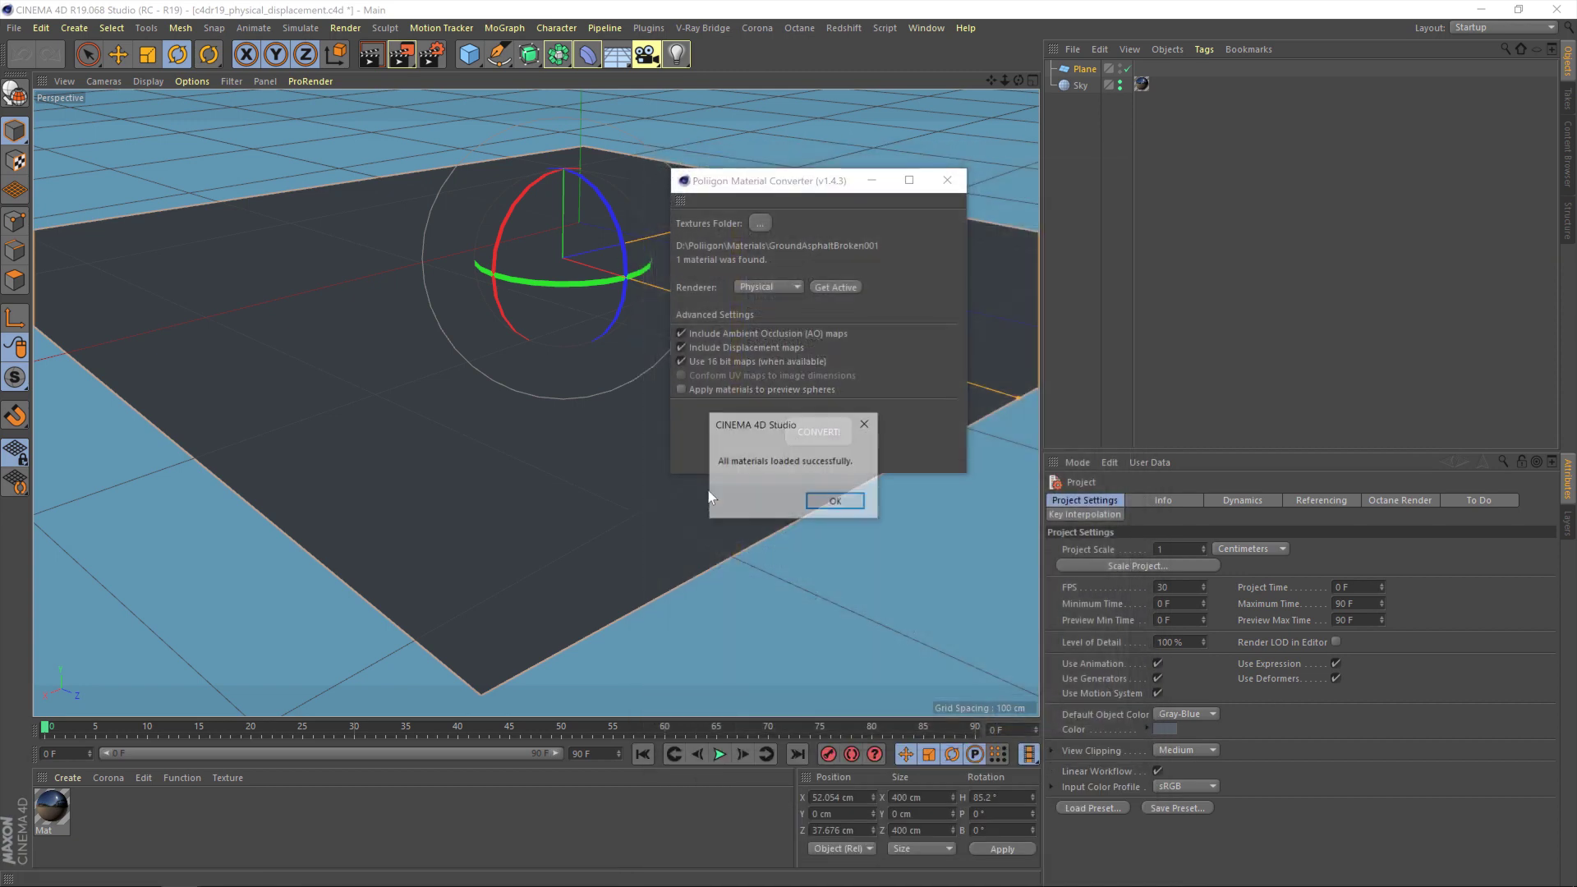
left_click(836, 507)
left_click(949, 180)
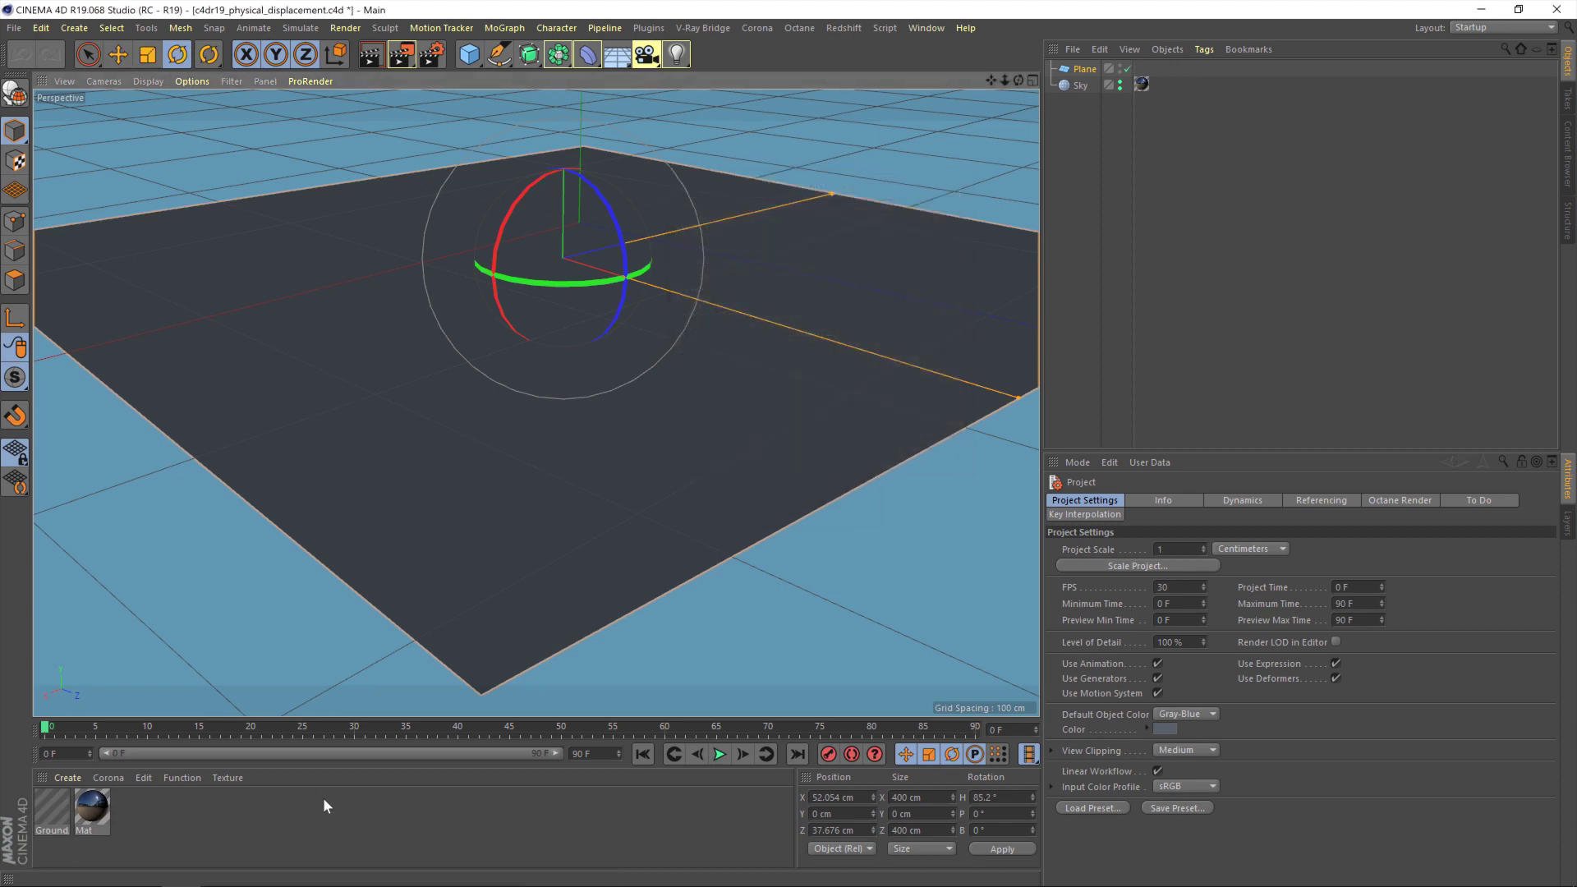
Apply the Ground material to the Plane and set Tiles U and Tiles V to 3.
left_click_drag(62, 817, 710, 382)
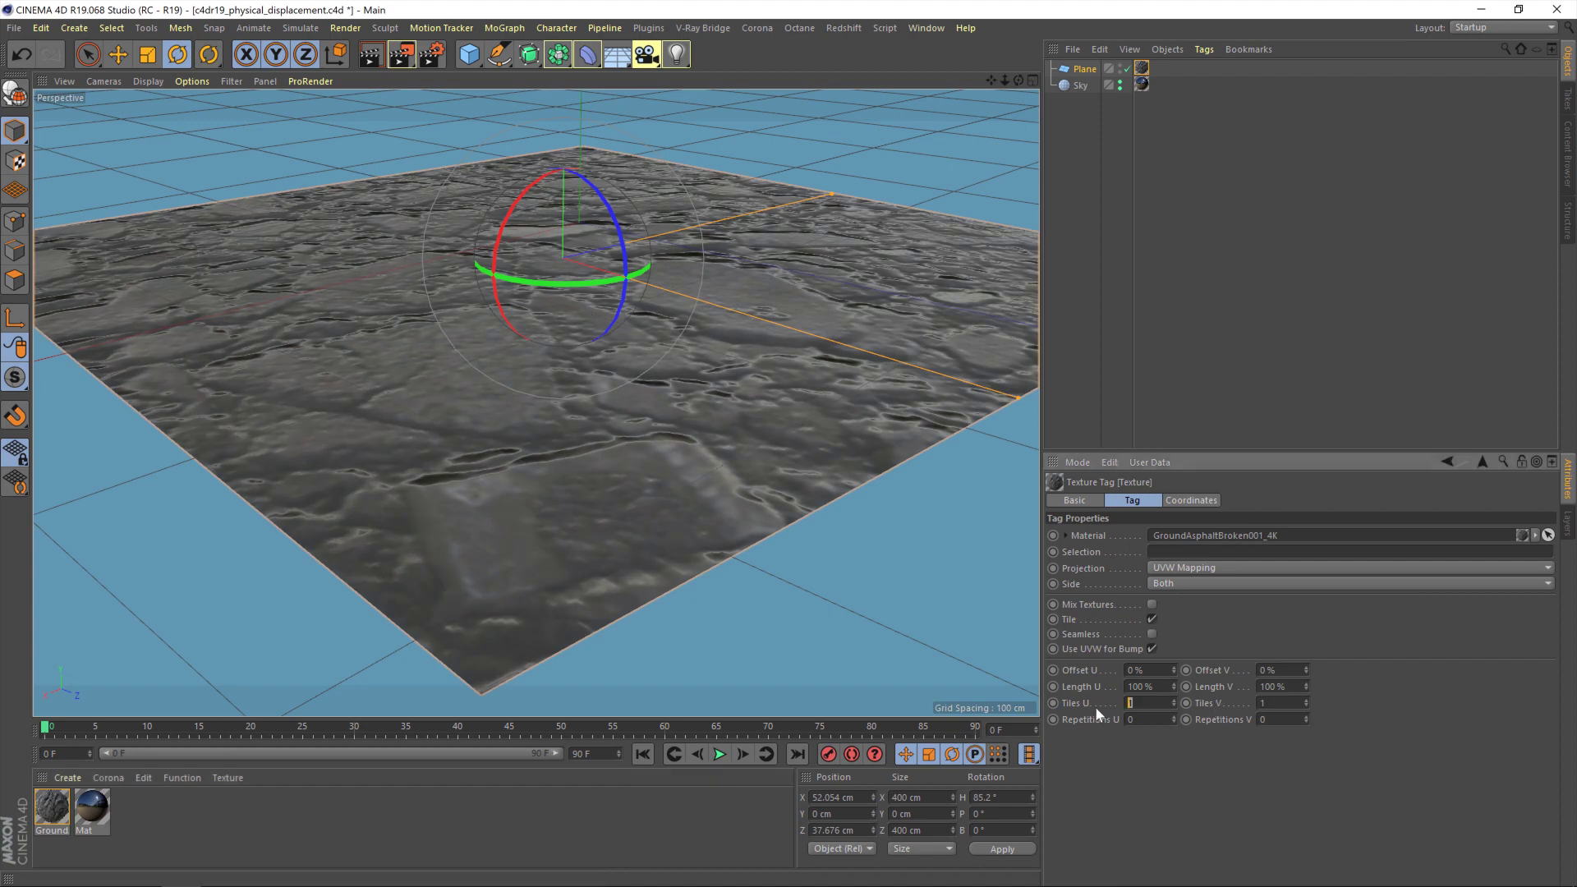
type("3")
key("Tab")
type("3")
key("Return")
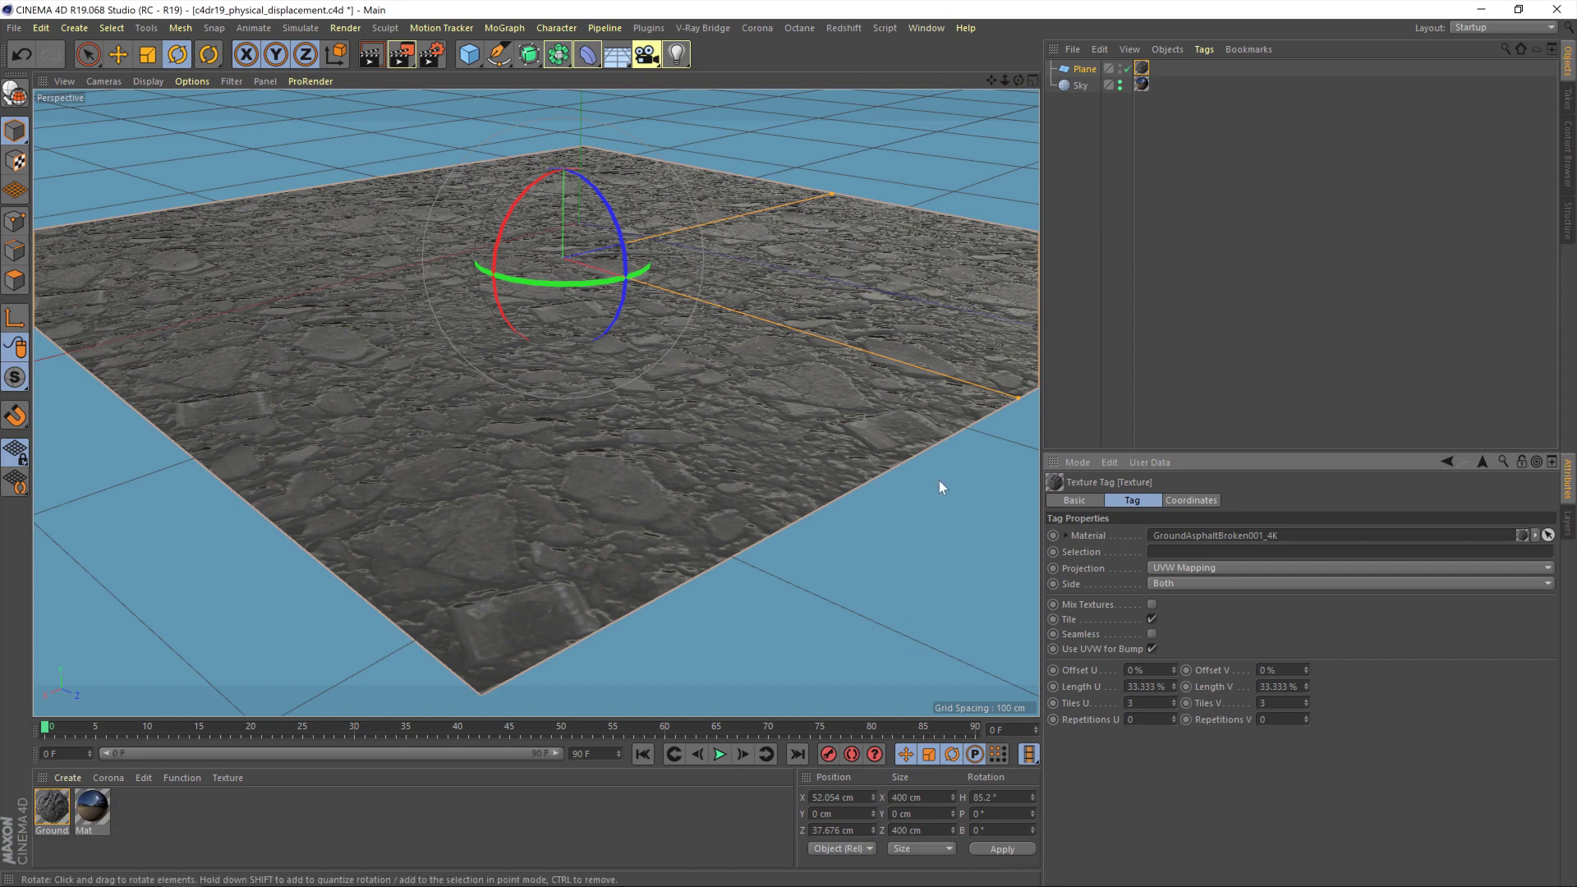
scroll(706, 450, "up", 10)
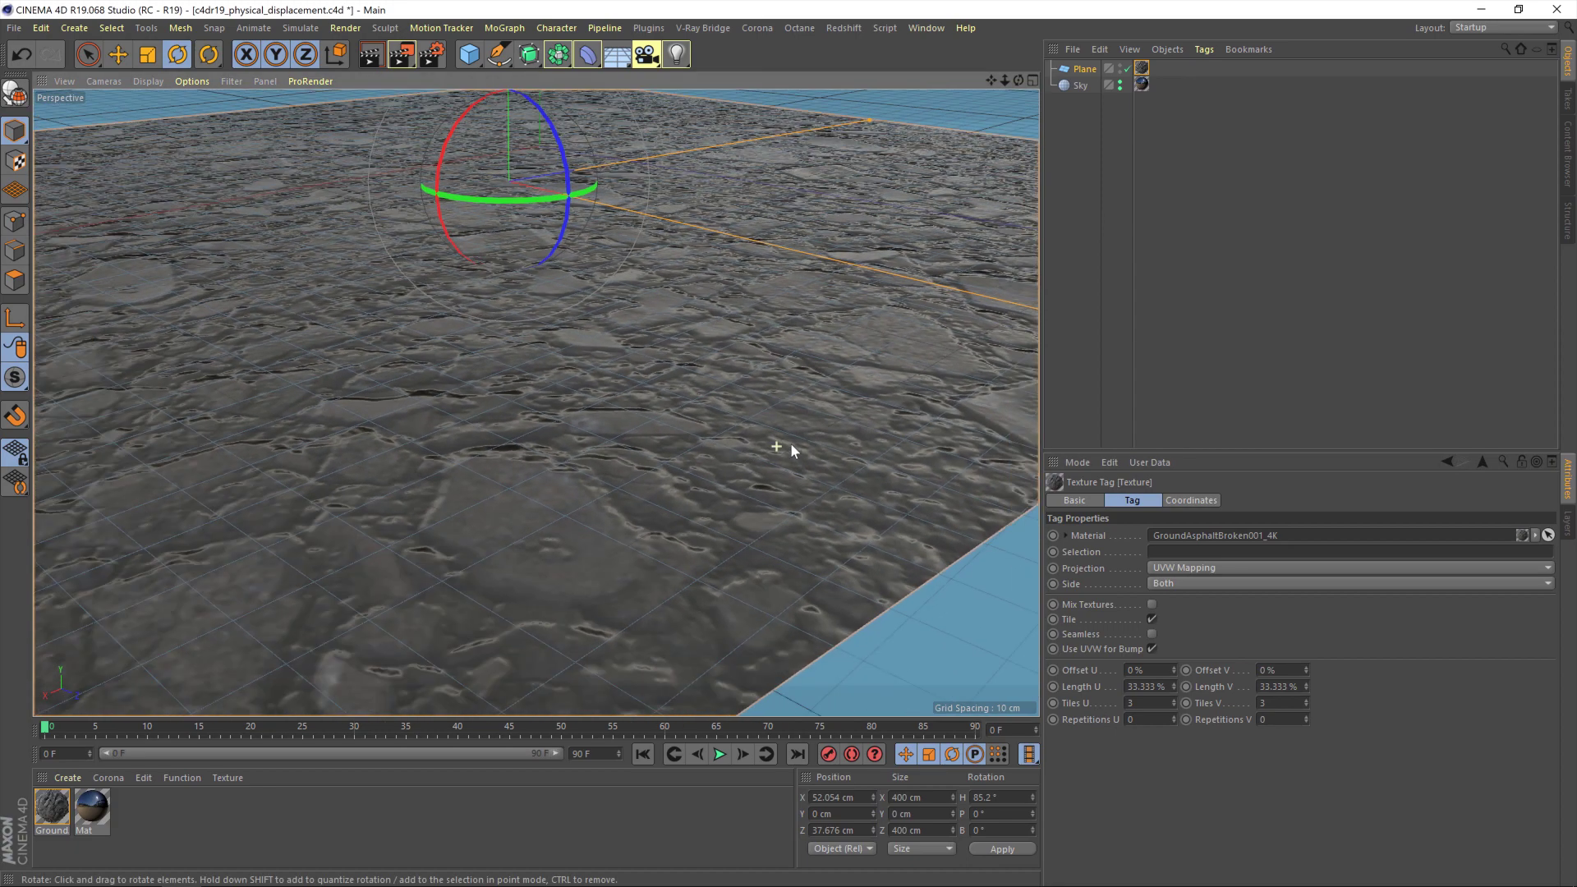
scroll(928, 462, "up", 6)
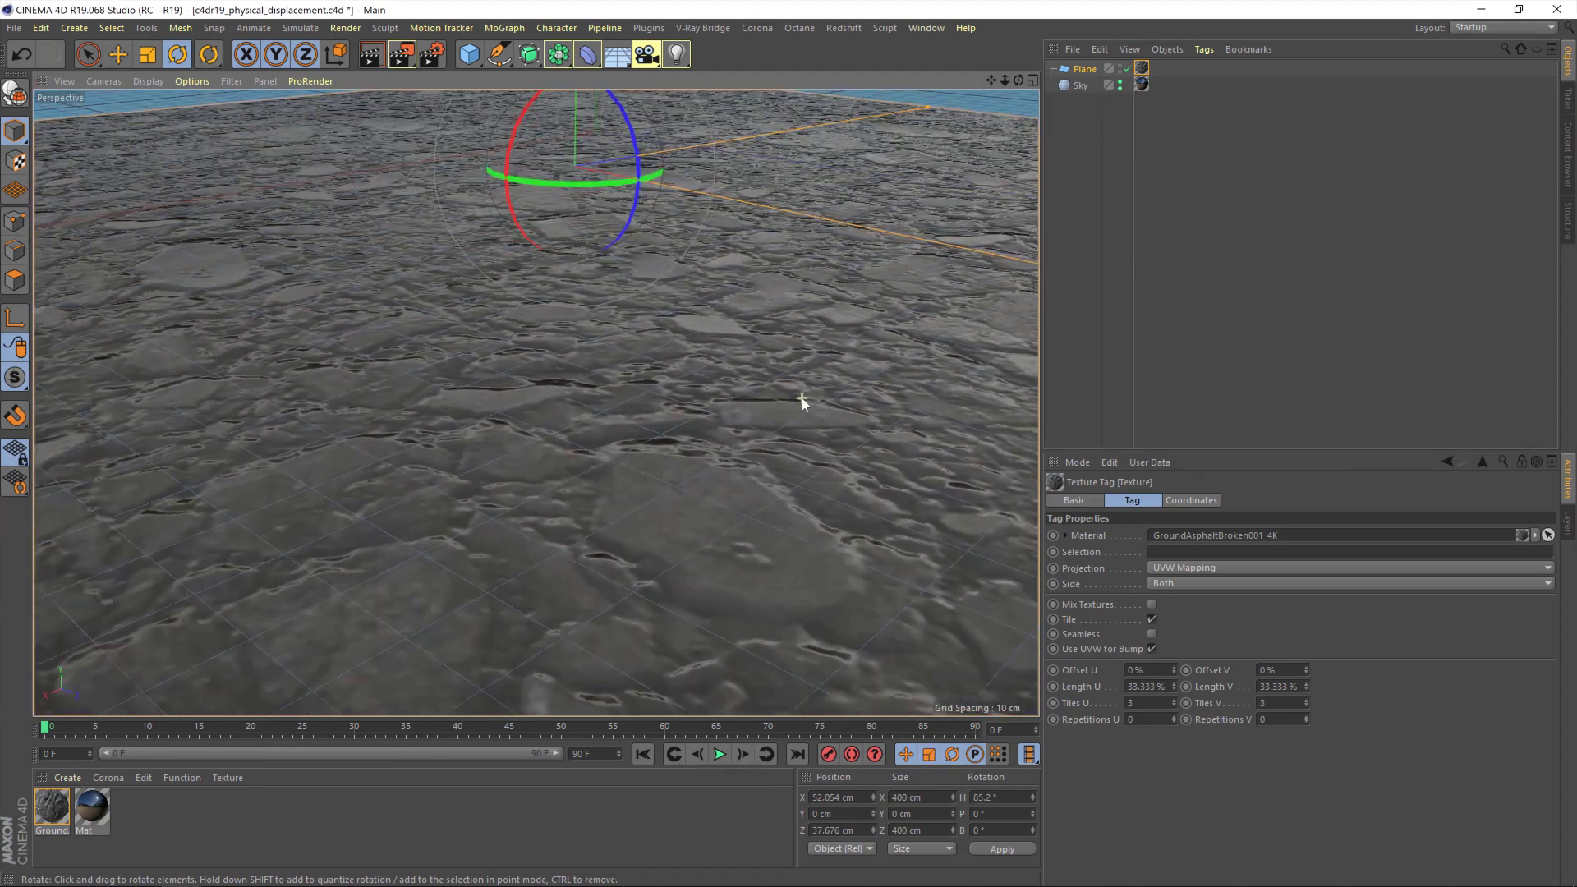
scroll(802, 401, "up", 3)
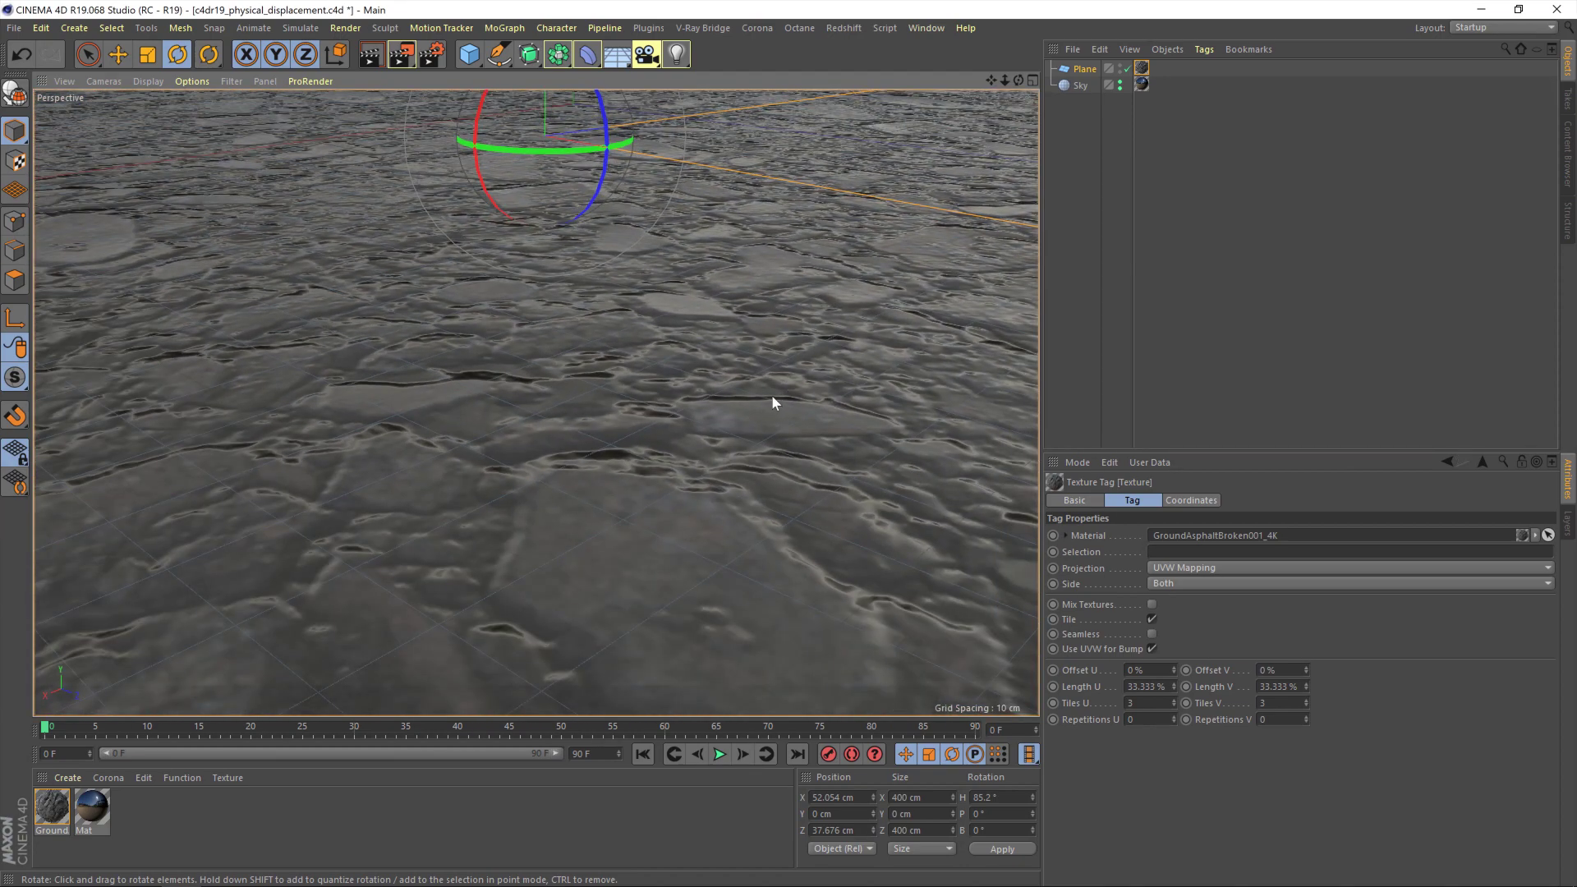
mouse_move(771, 394)
left_mouse_down("alt")
mouse_move(957, 546)
mouse_move(872, 476)
left_mouse_up("alt")
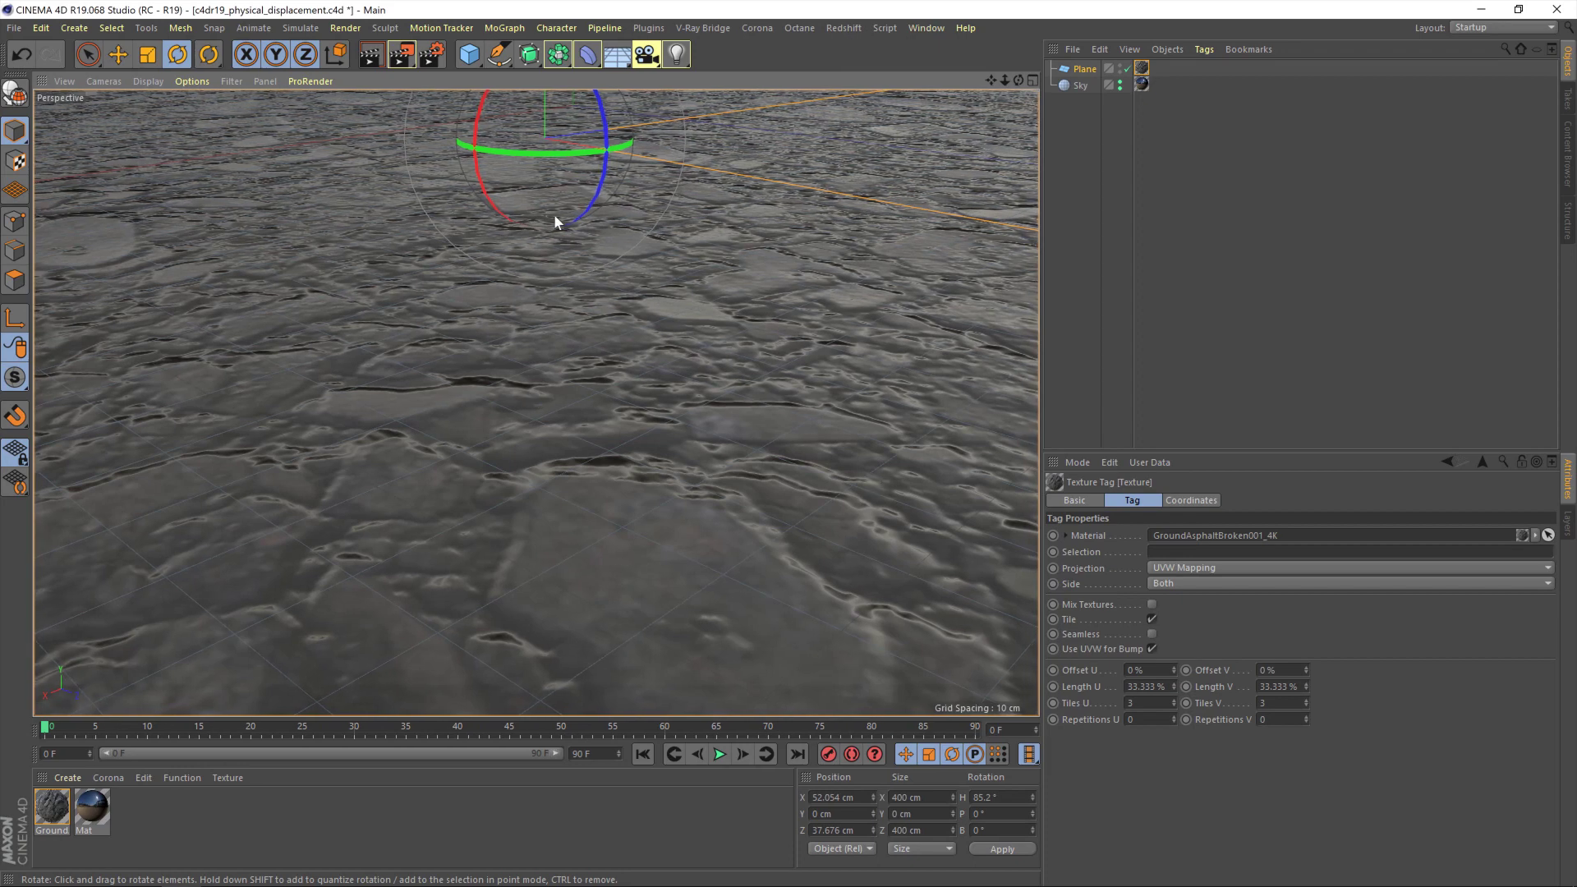
left_click(422, 53)
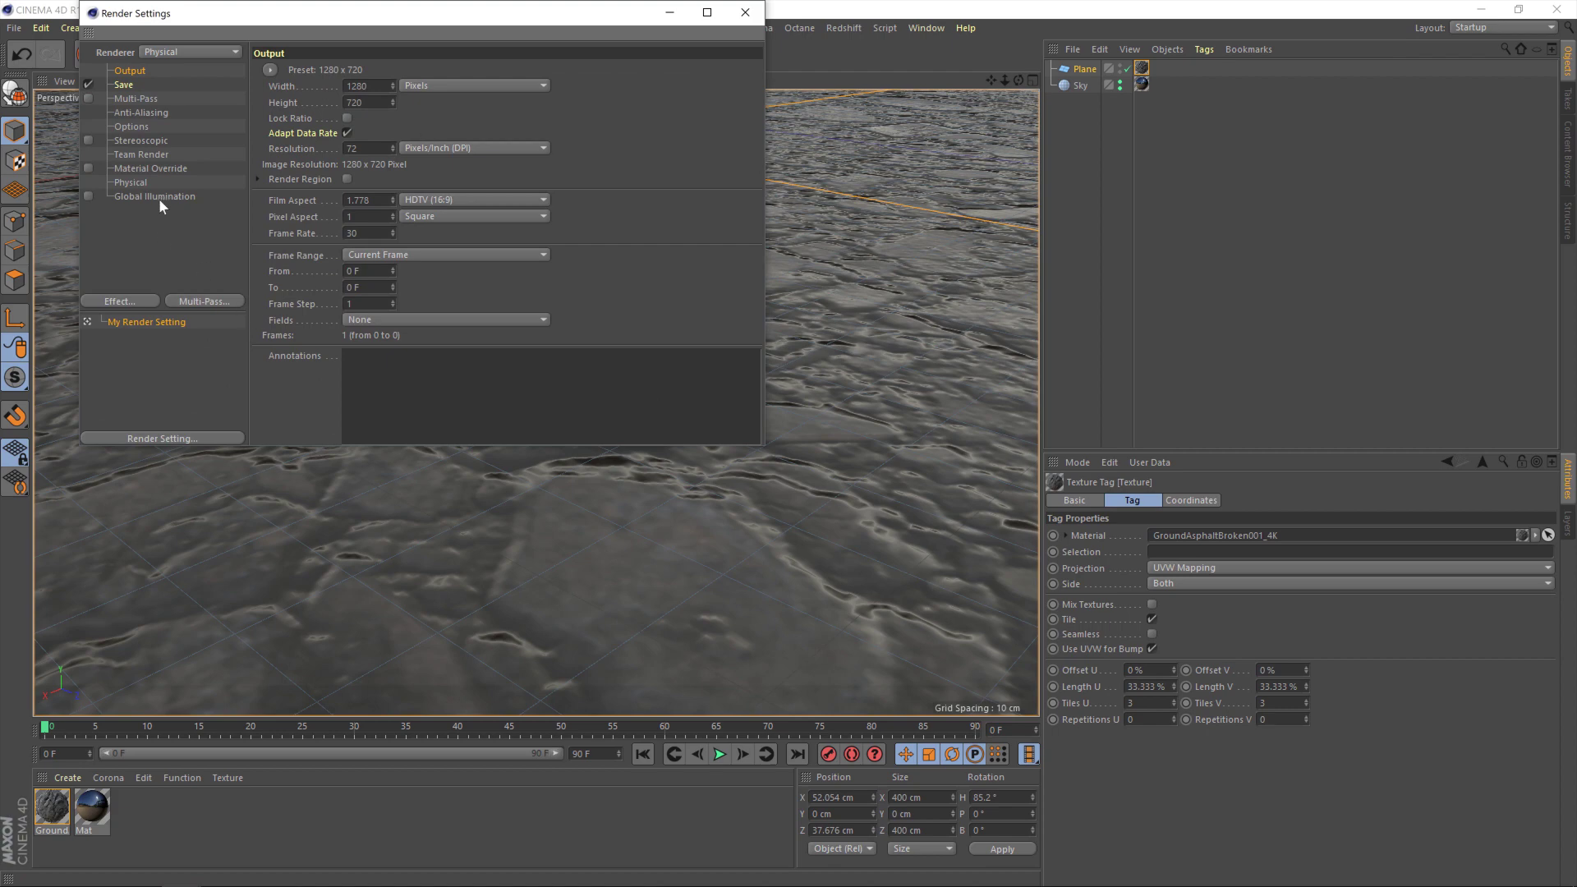
left_click(141, 180)
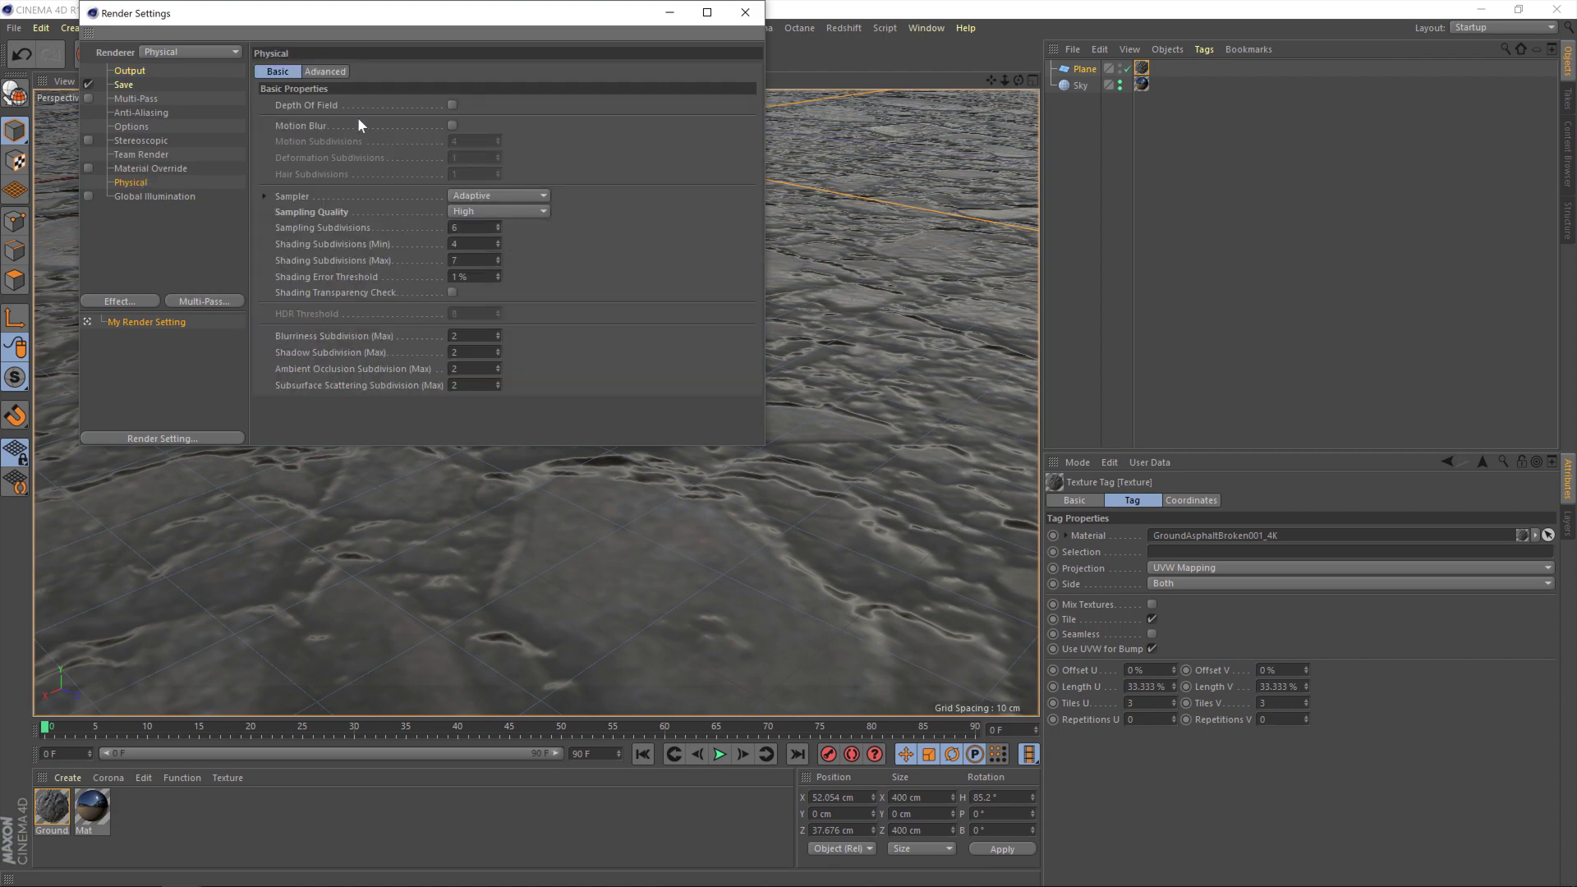
left_click(493, 211)
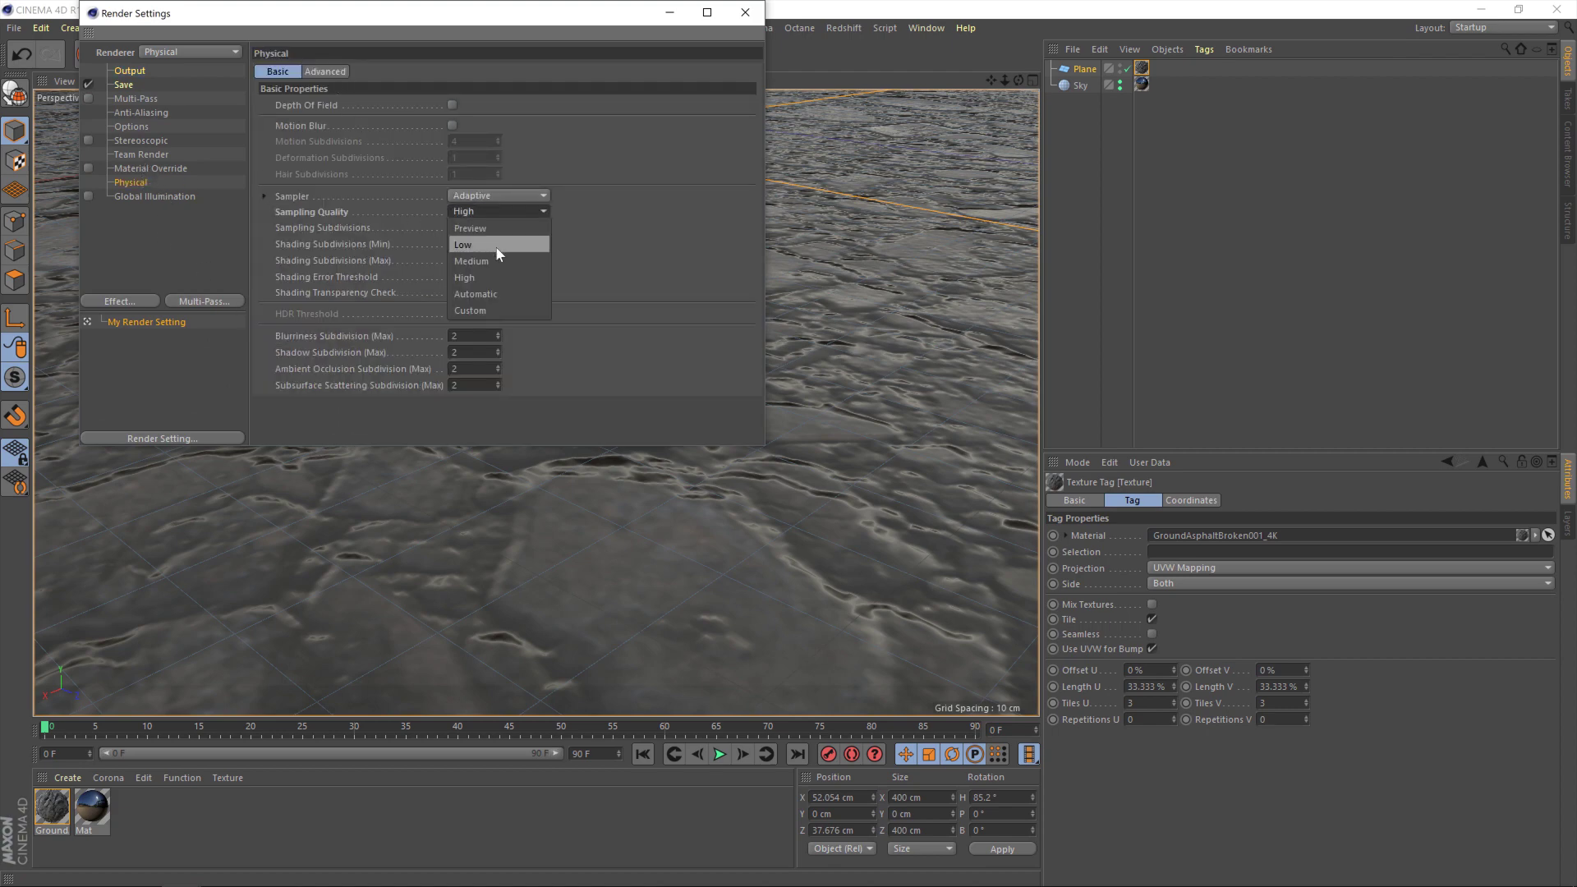
left_click(516, 261)
left_click(745, 12)
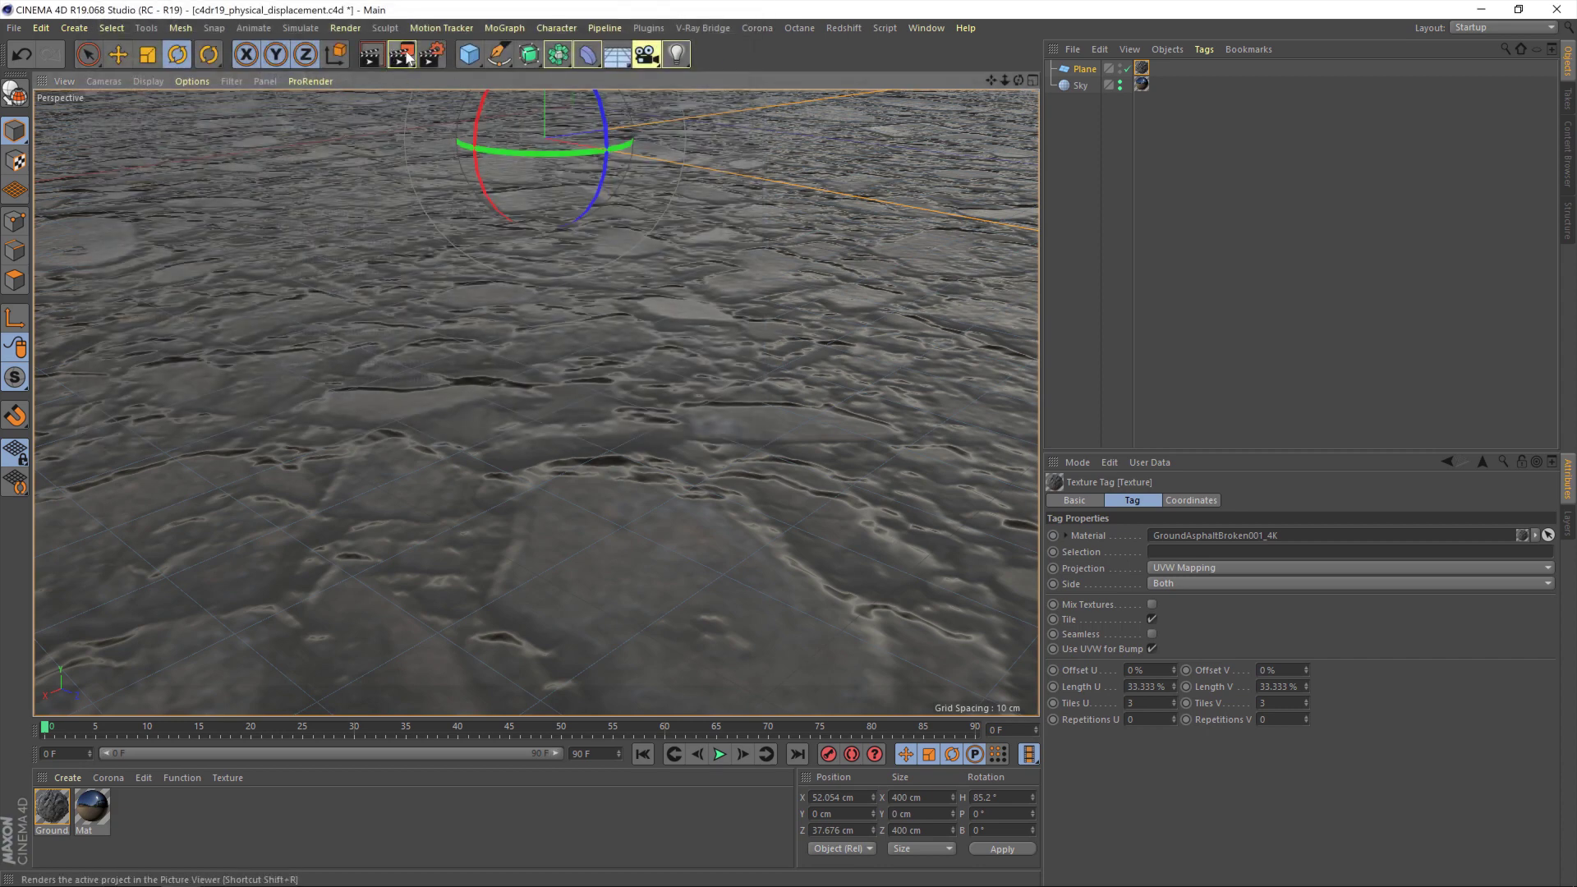
left_click(403, 55)
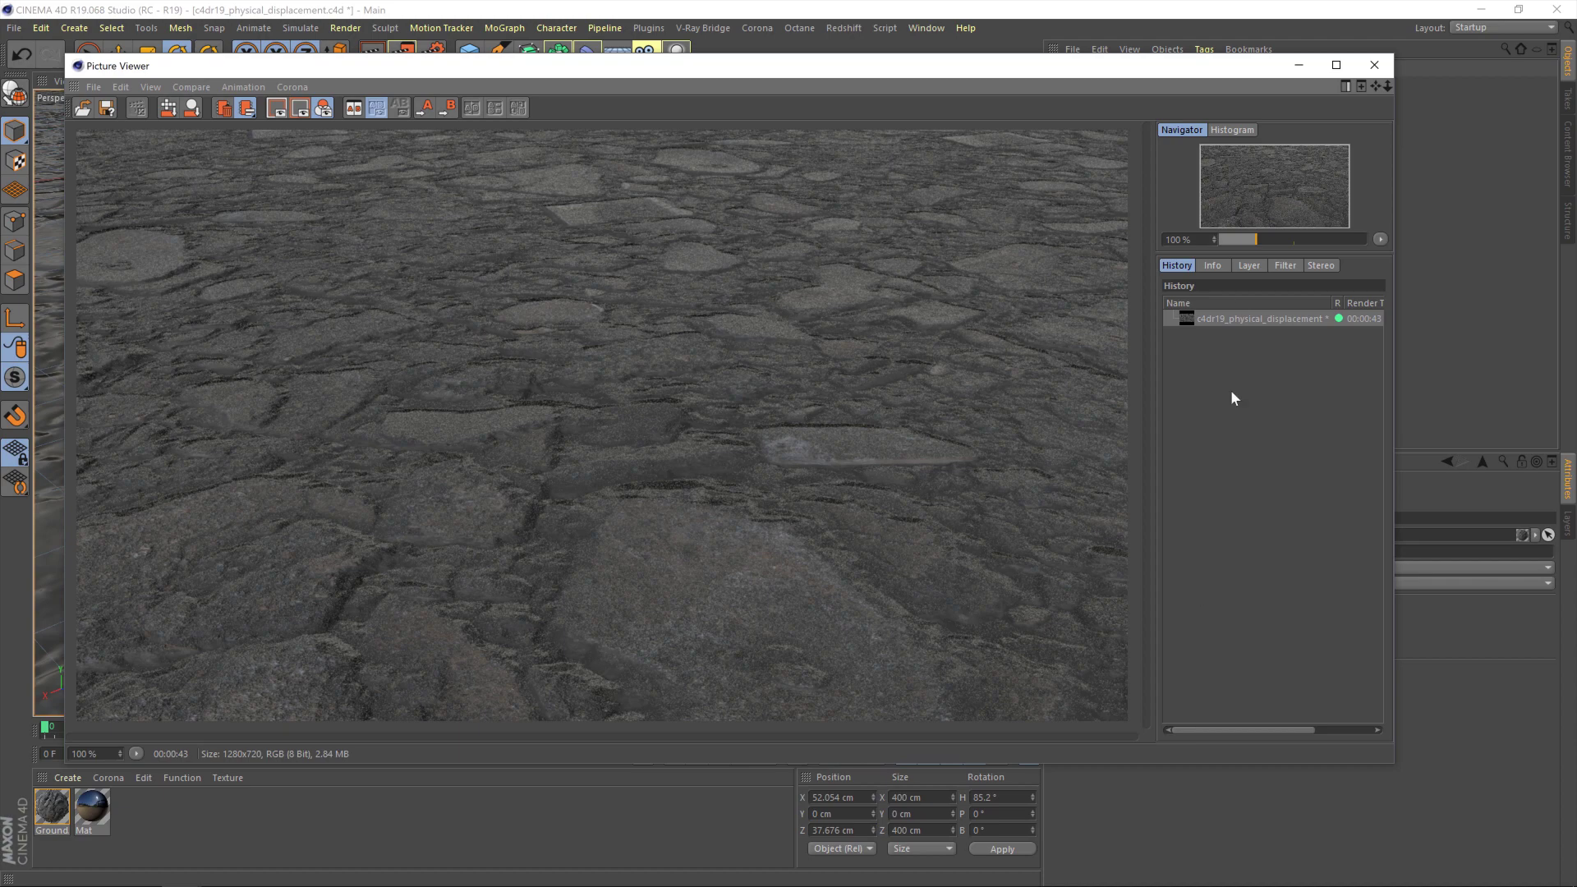
left_click(1374, 65)
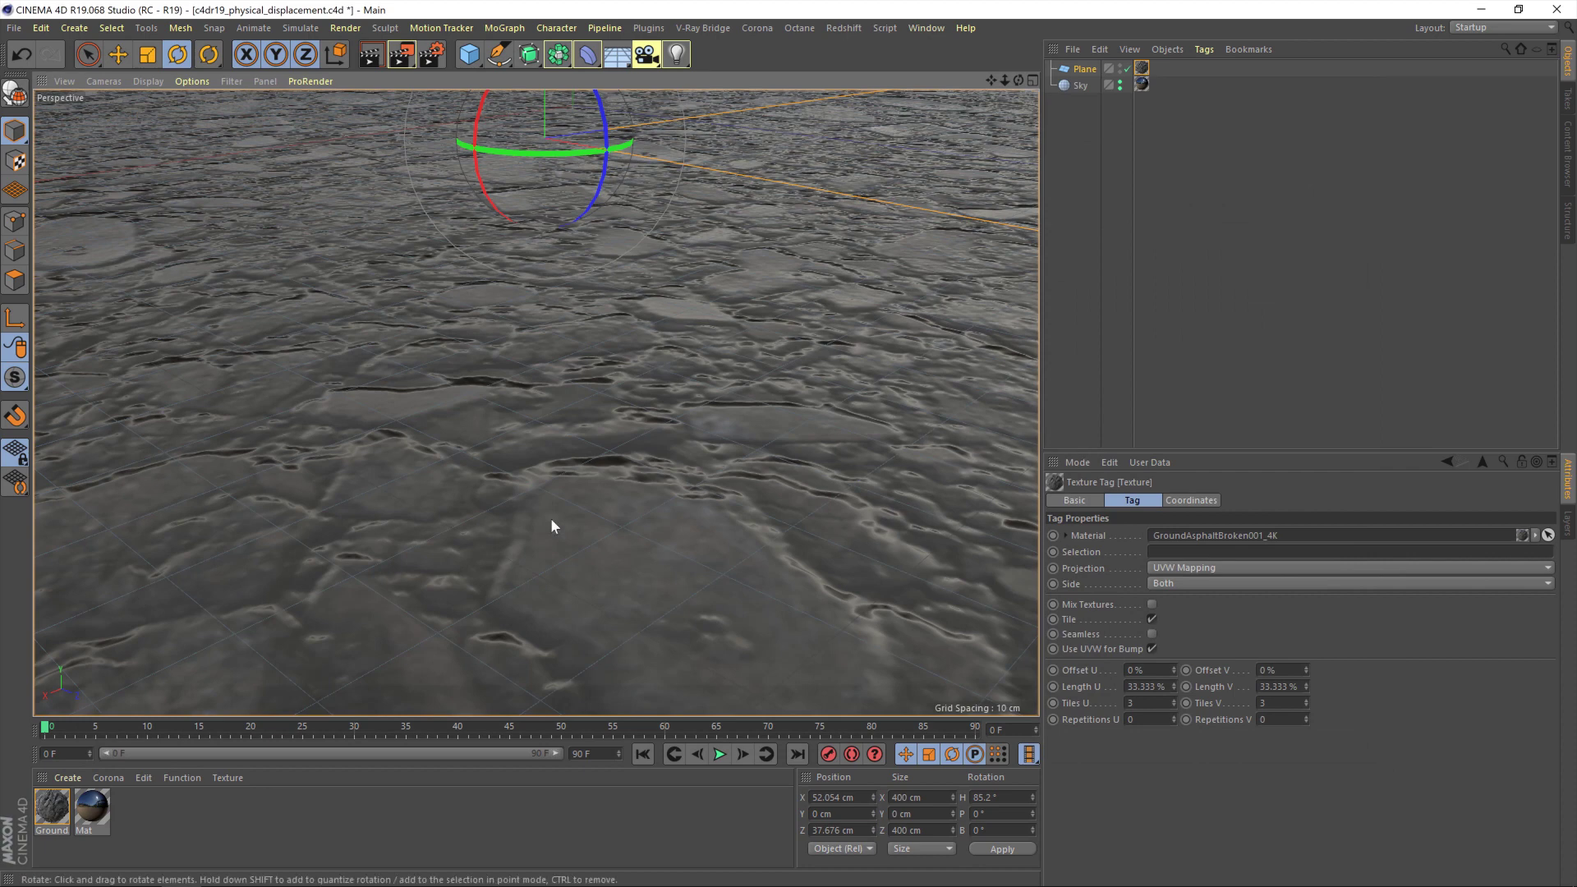
Show the Ground material's Displacement tab in an enlarged Attribute Manager, selecting Height and Subdivision Level.
double_click(54, 811)
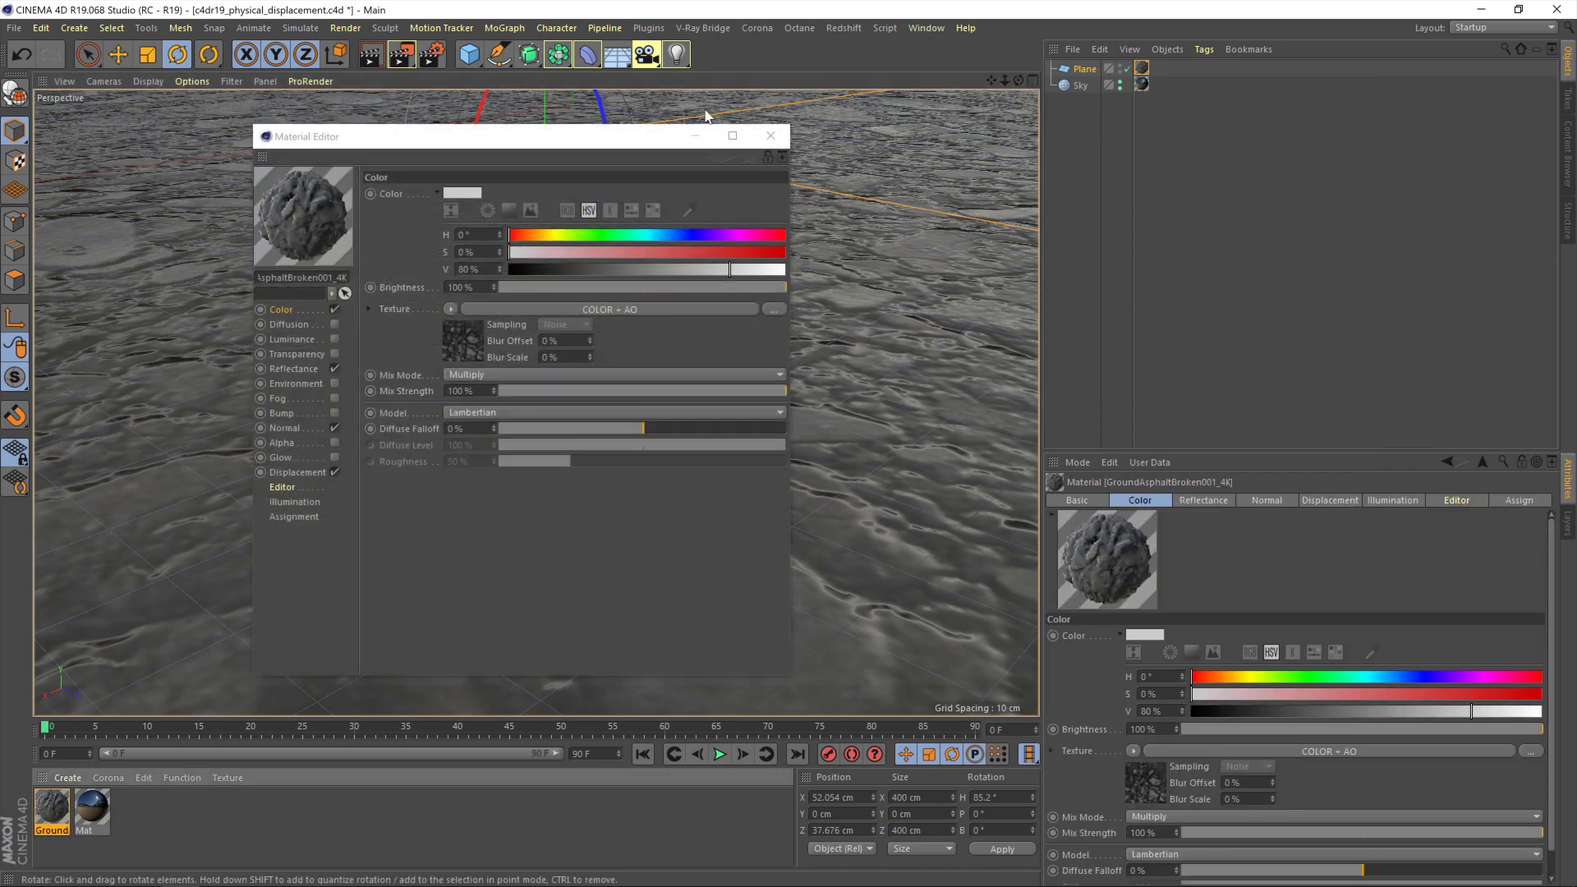
left_click(770, 136)
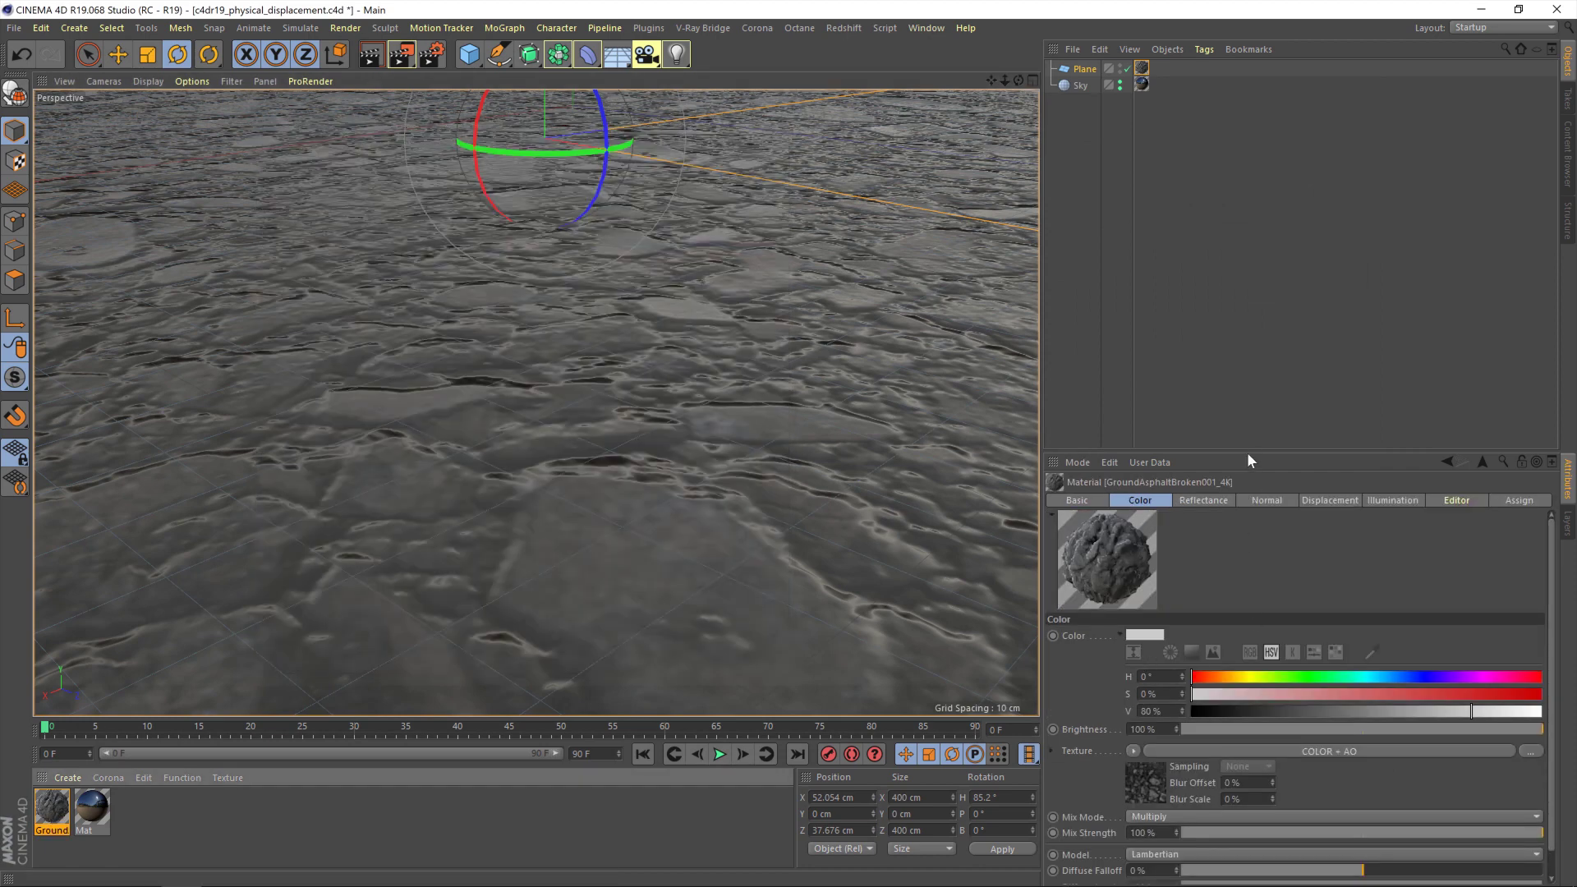
left_click_drag(1247, 451, 1231, 211)
left_click(1331, 259)
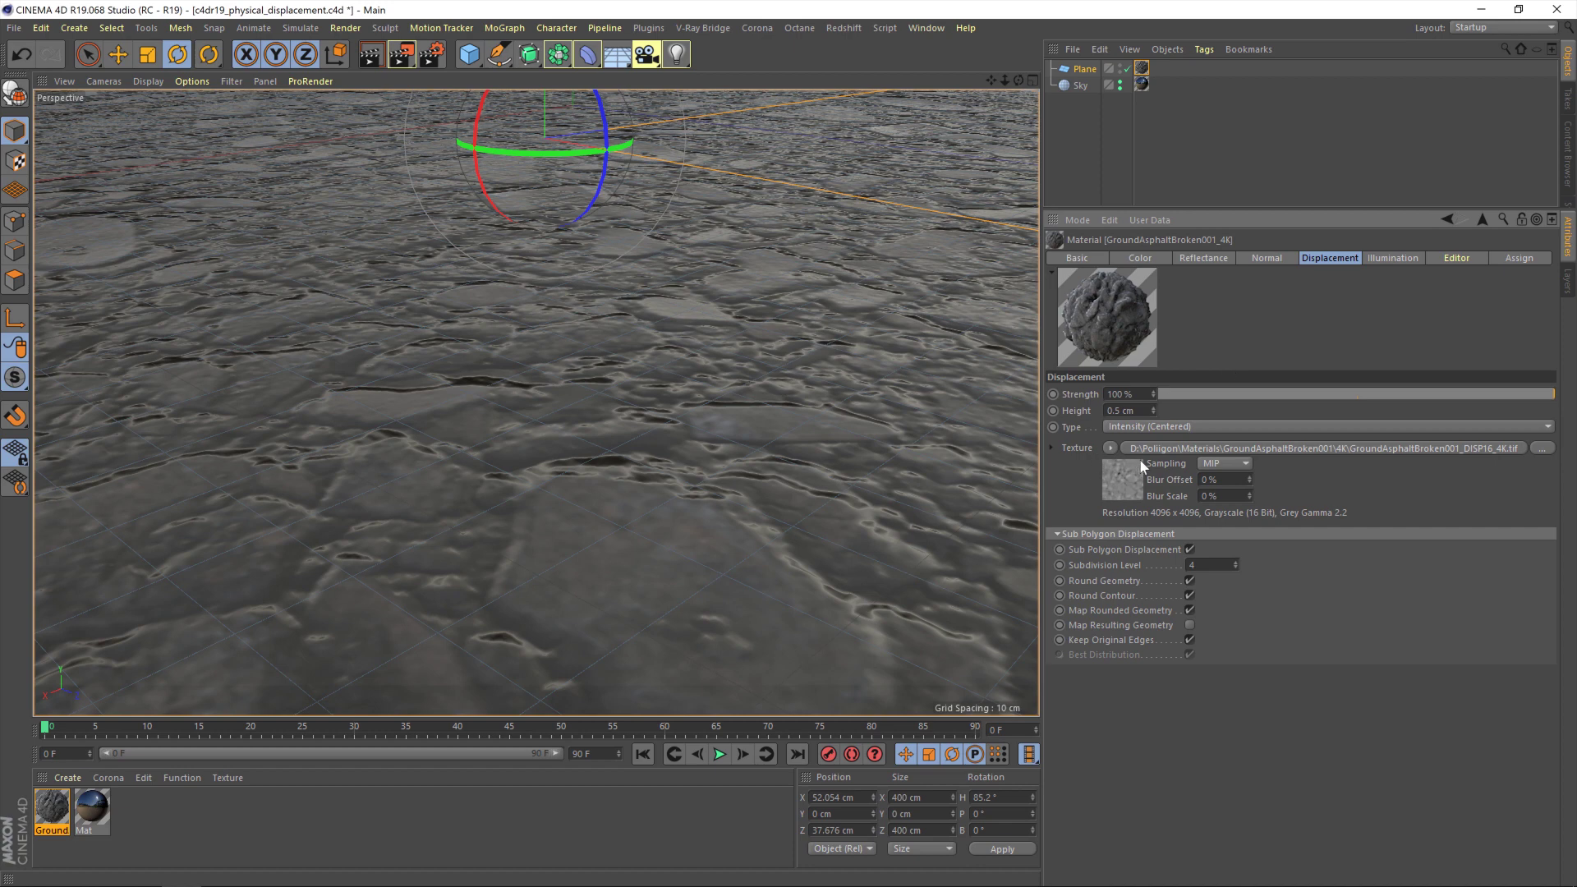
left_click(1123, 411)
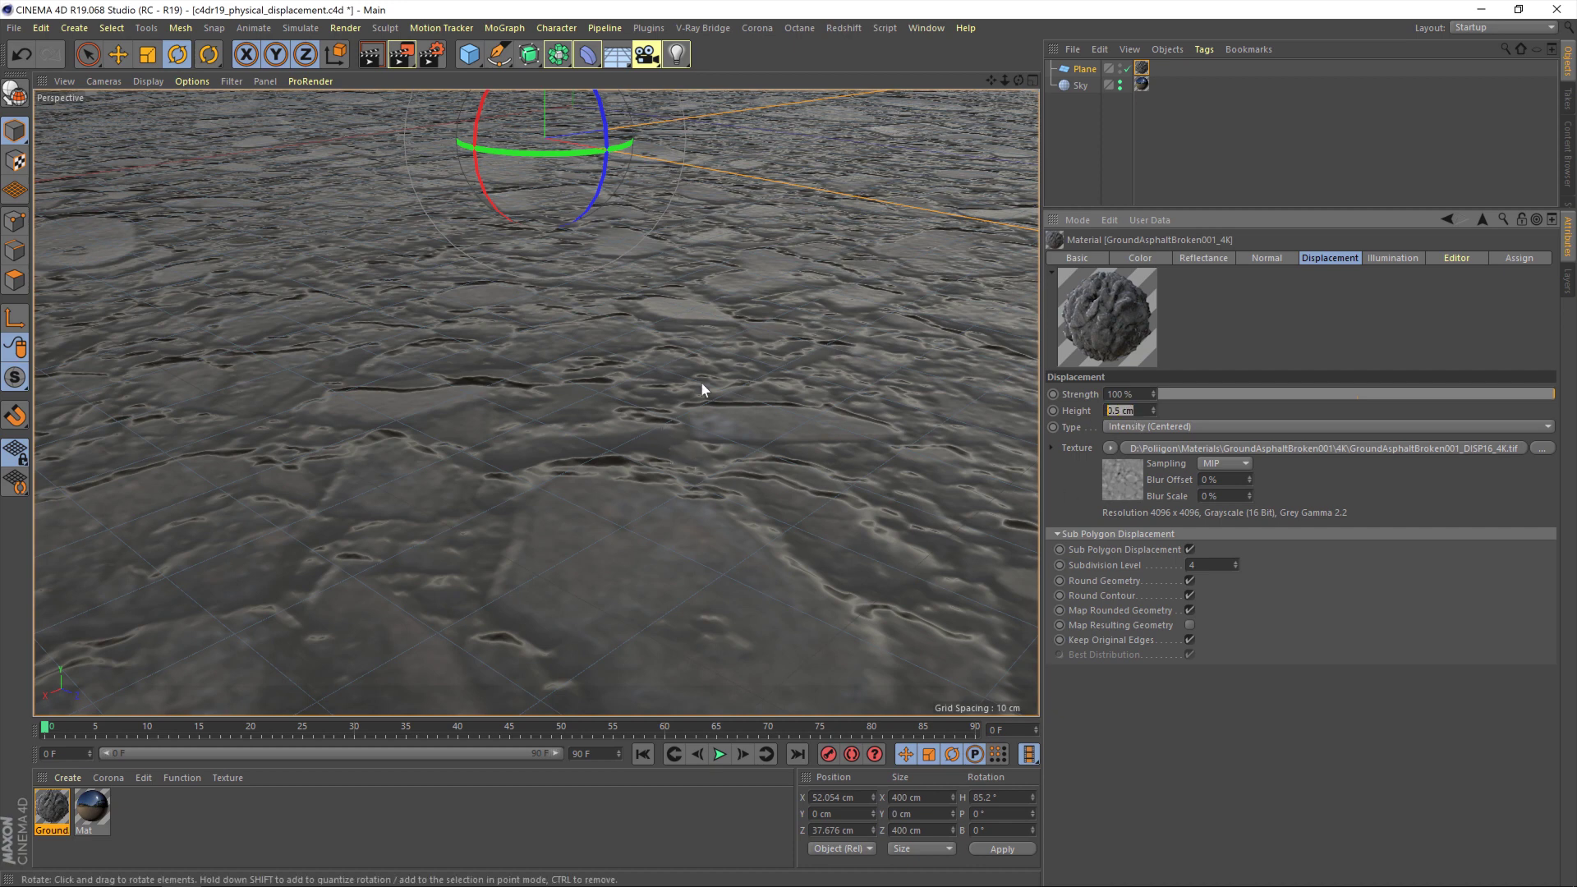
left_click(1199, 565)
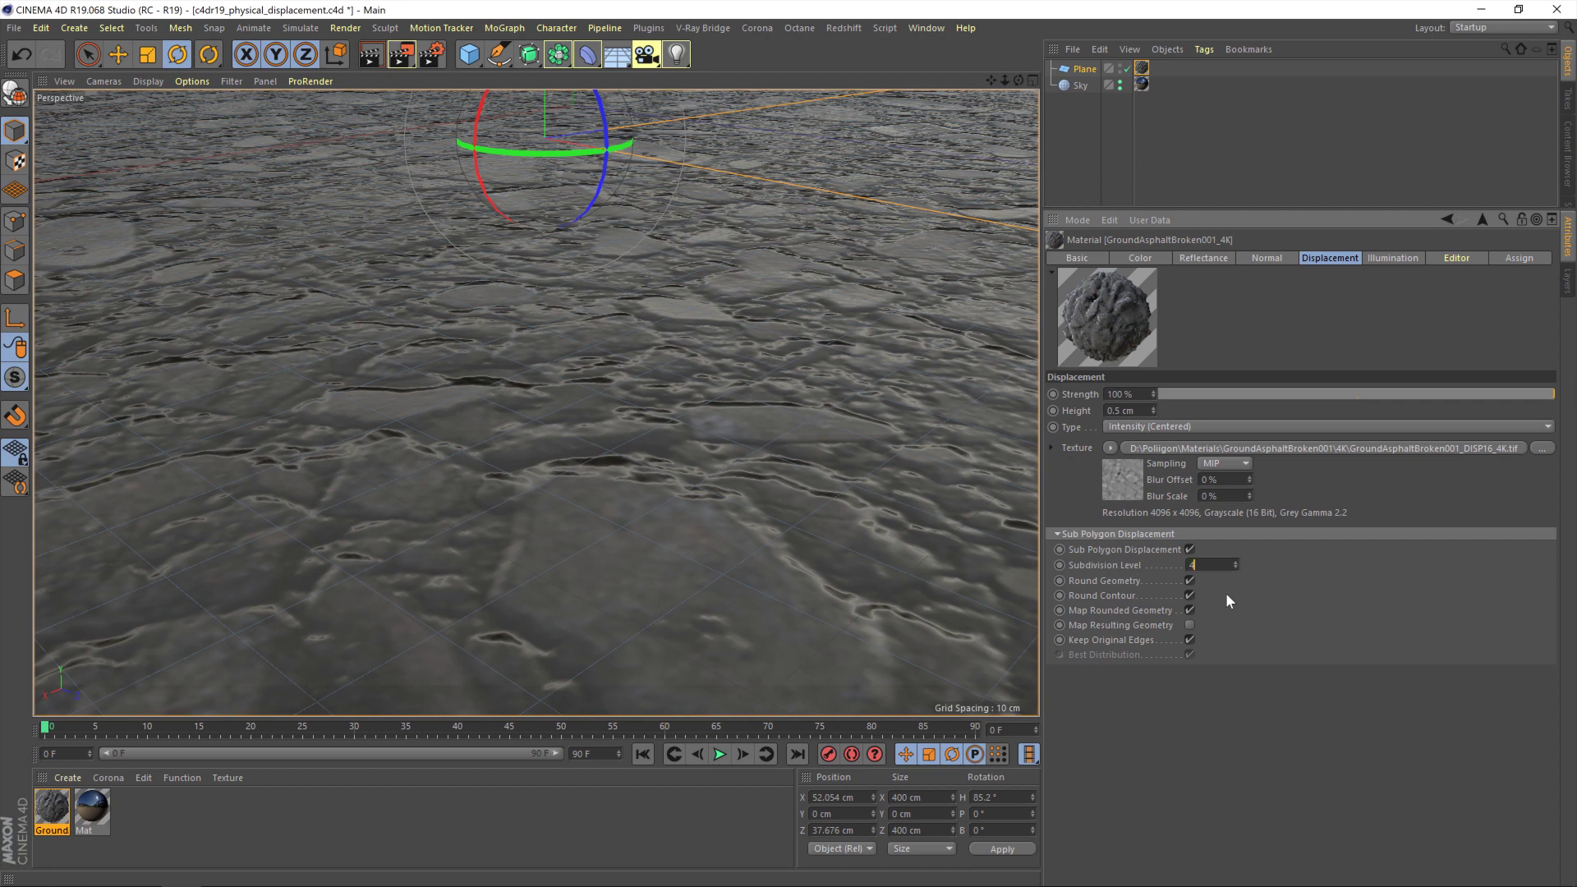
Enter 10 for Subdivision Level and 5 cm for Height in the Displacement tab.
left_click(1191, 565)
type("10")
left_click(1123, 410)
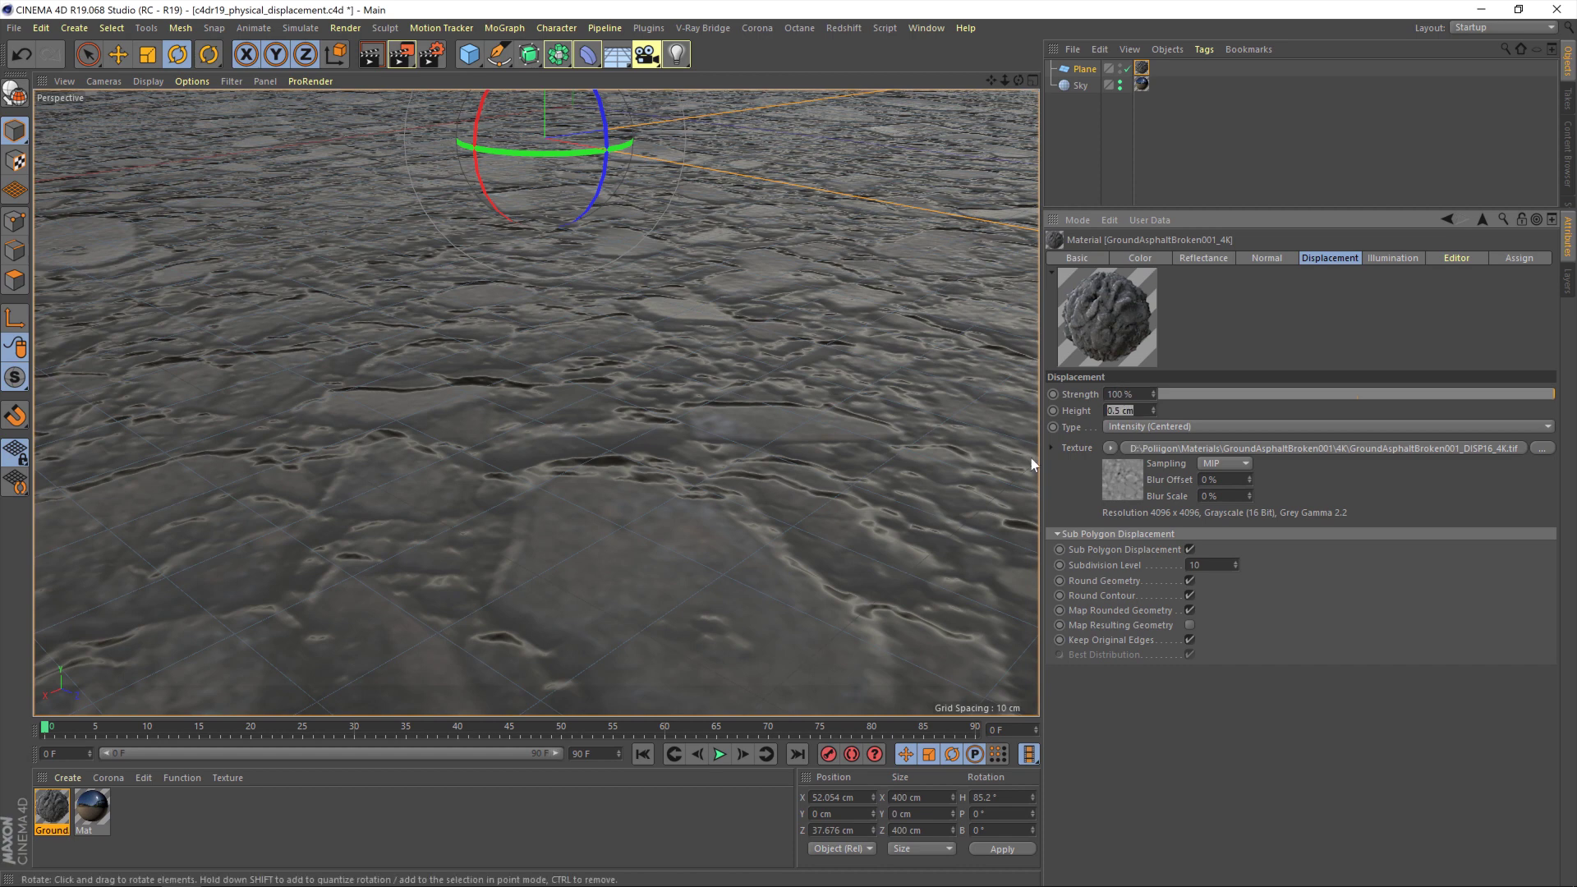
type("5")
key("Return")
Render to the Picture Viewer and compare the 00:00:43 and 00:01:38 history renders.
left_click(401, 54)
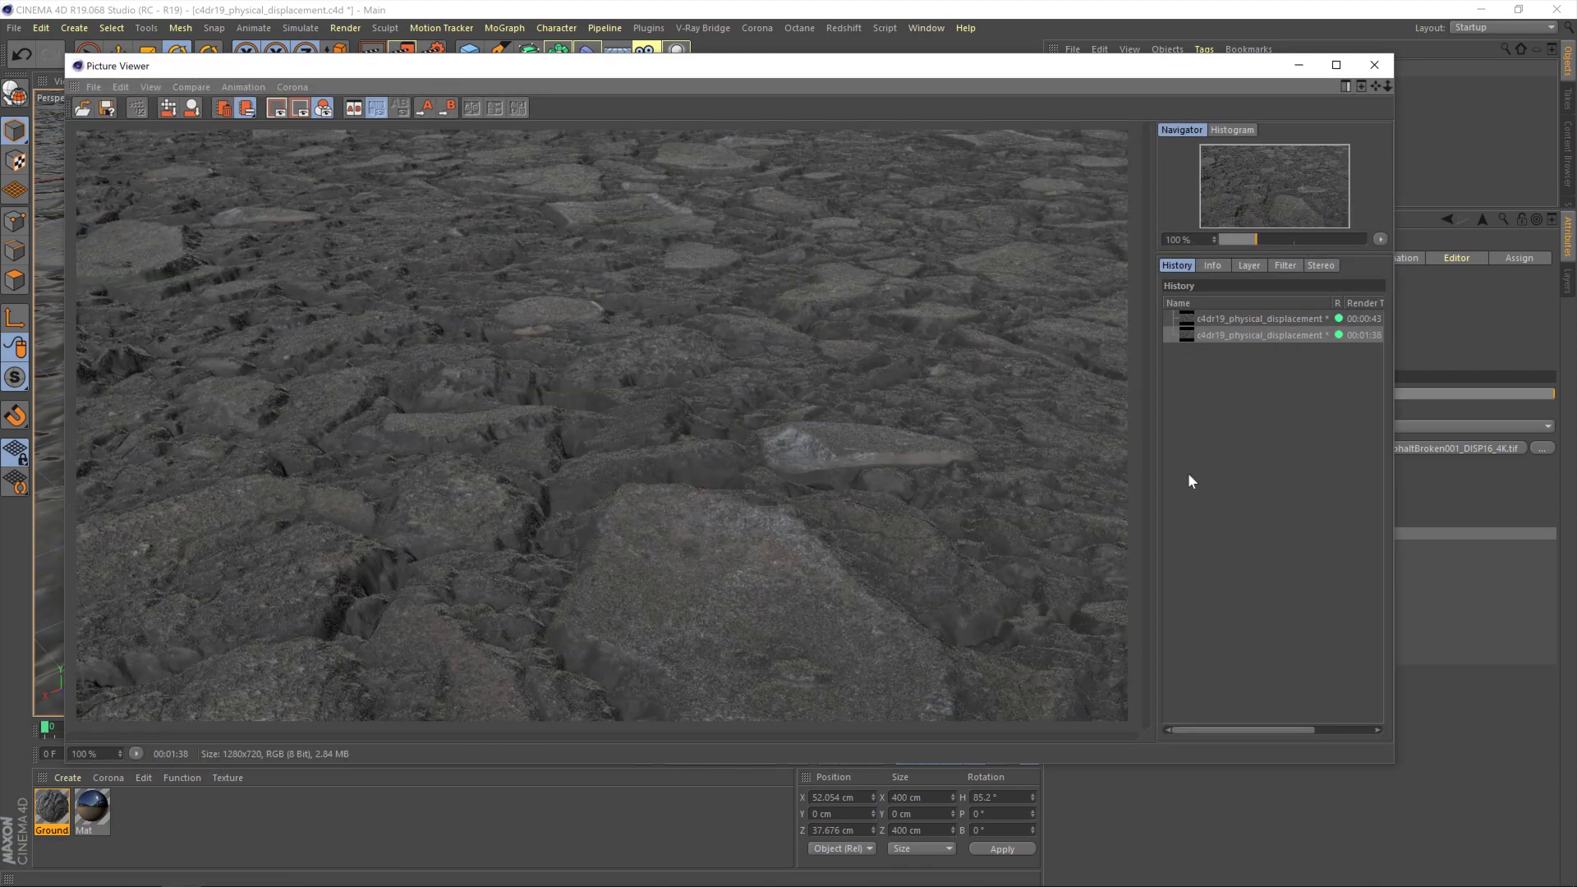
left_click(1265, 319)
left_click(1265, 334)
left_click(1261, 318)
left_click(1263, 335)
Close the Picture Viewer, add a Subdivision Surface and parent the Plane under it.
left_click(1373, 65)
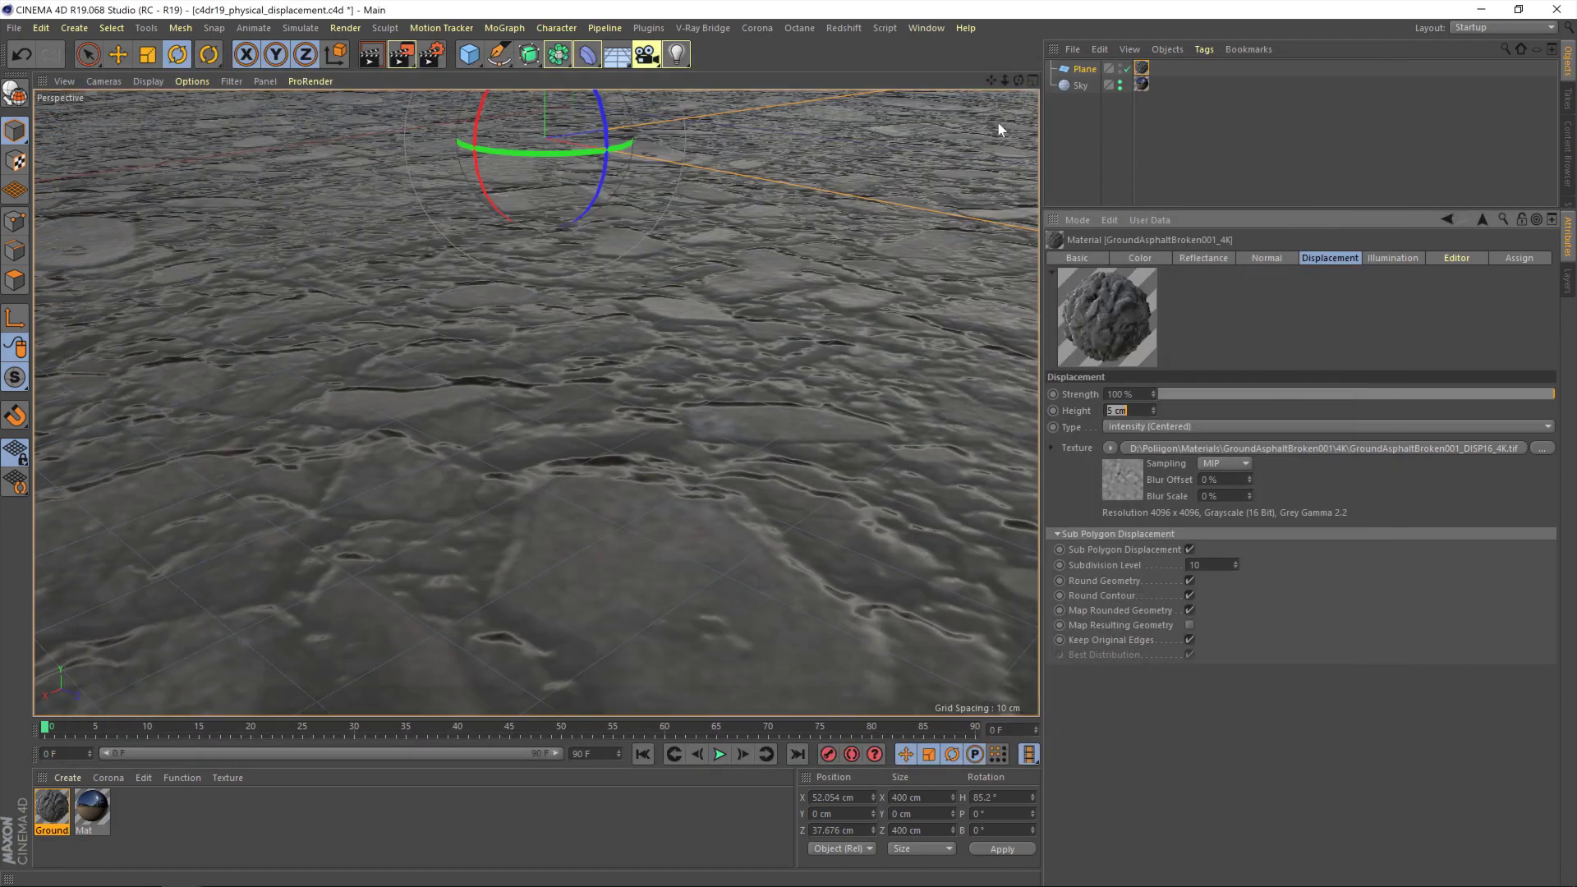
left_click(529, 54)
left_click(618, 77)
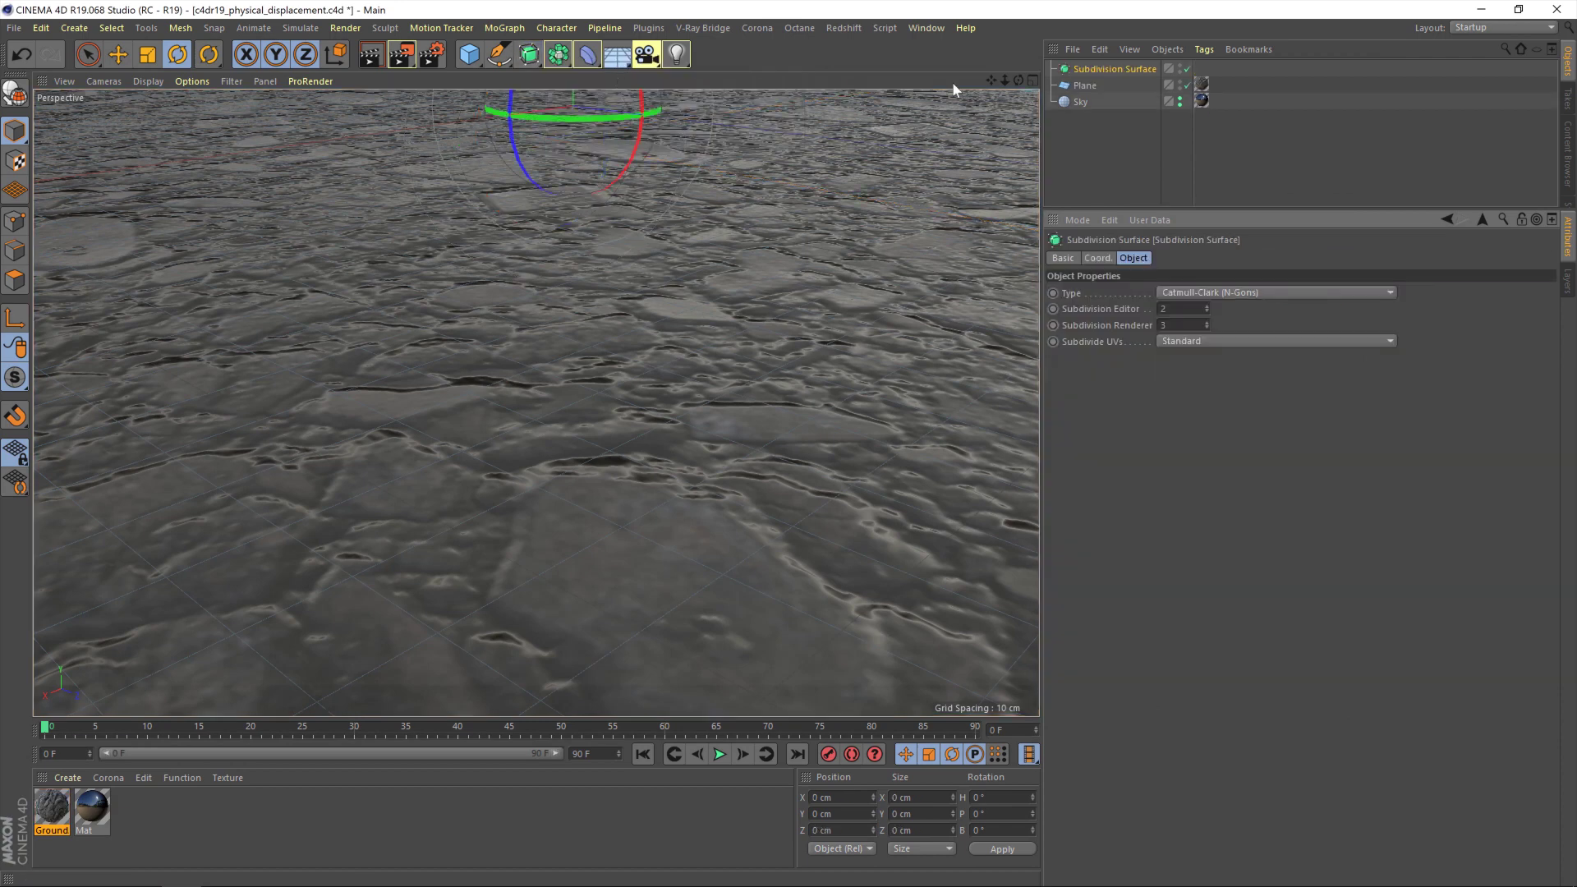
left_click_drag(1078, 91, 1105, 67)
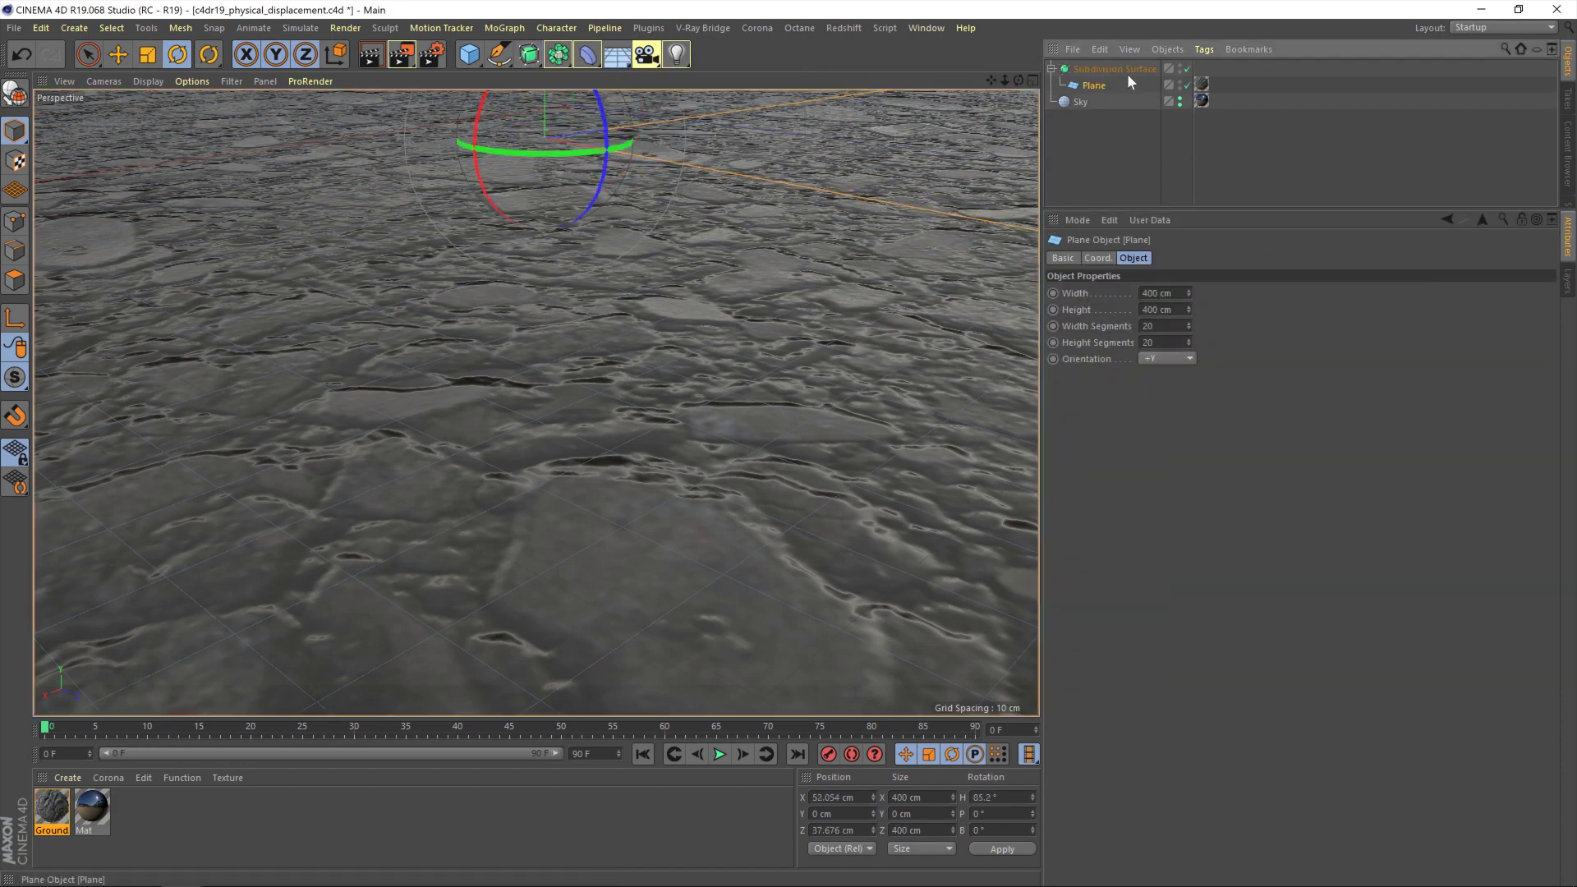
left_click(1114, 72)
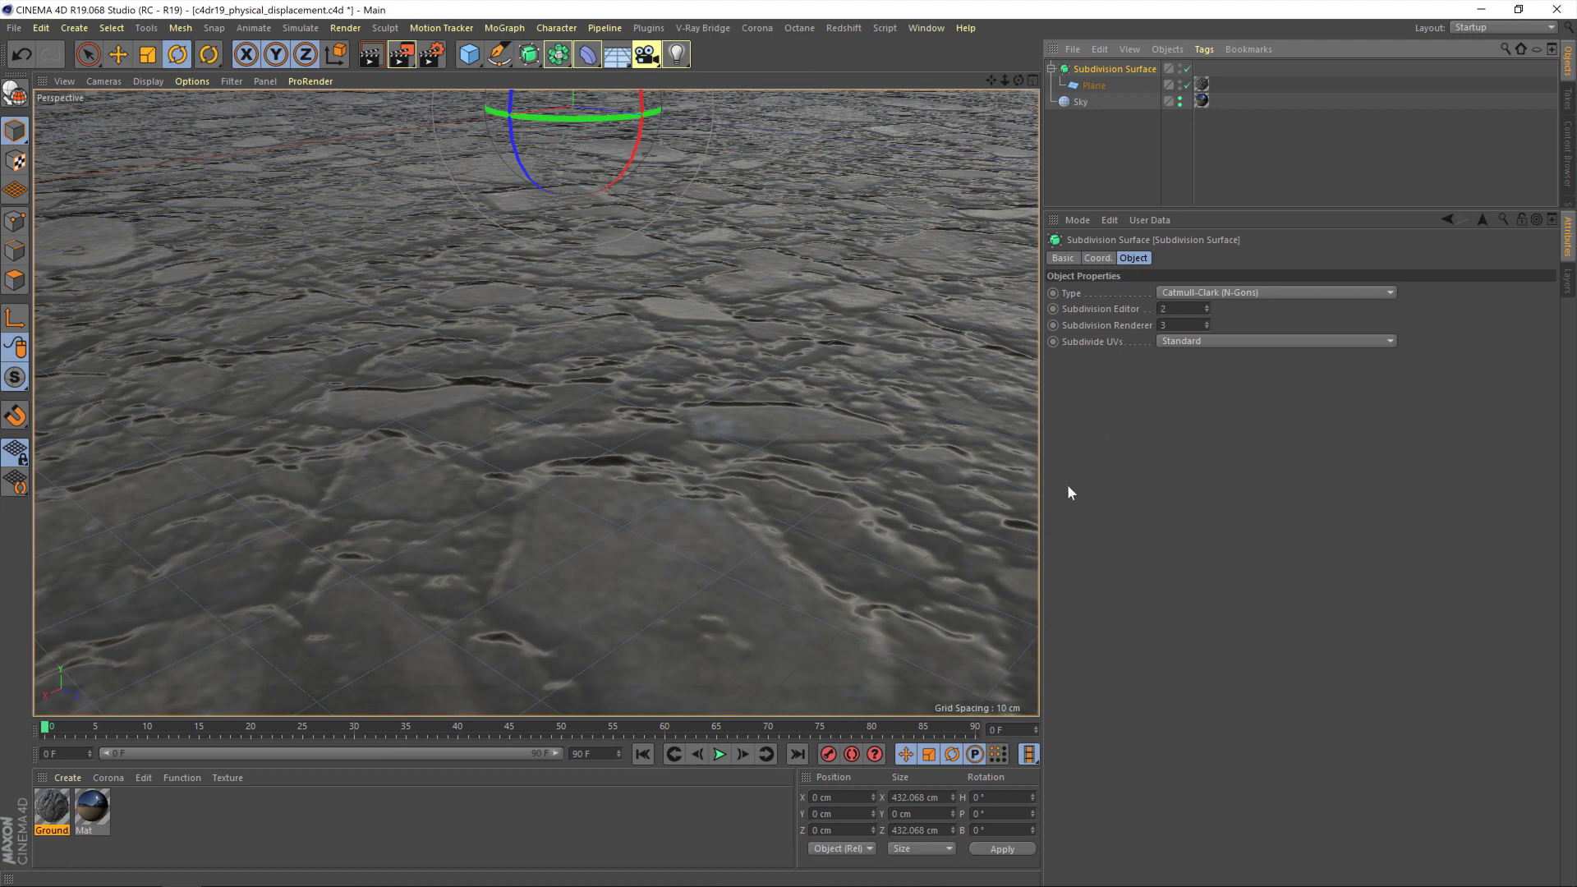
Set the Subdivision Surface Type to OpenSubdiv Catmull-Clark (Adaptive) and move the Plane back to the root.
left_click(1253, 294)
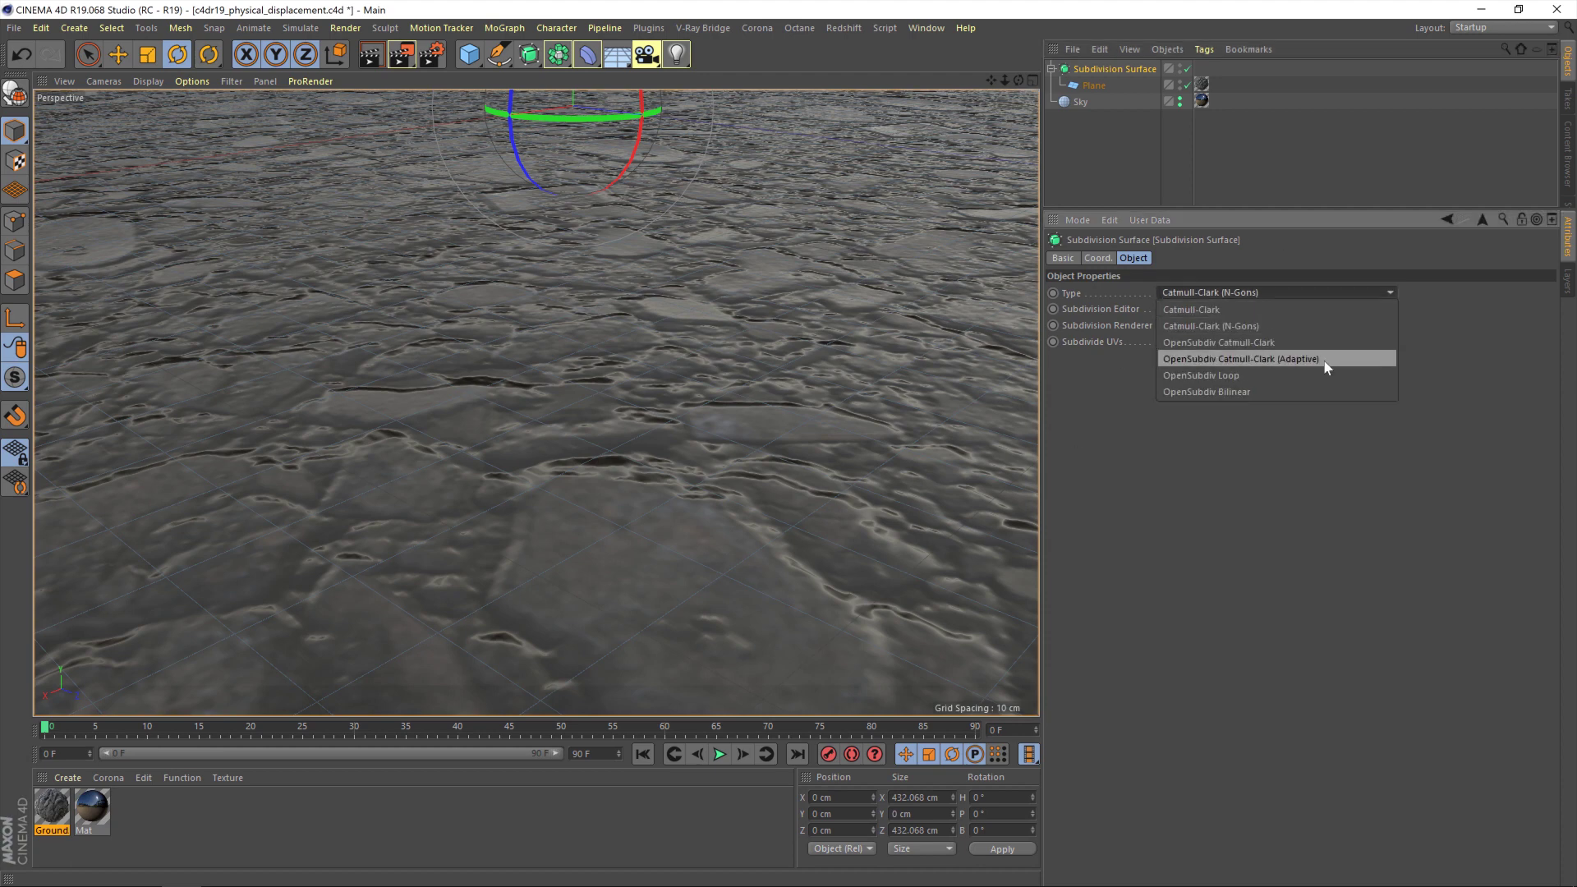
left_click(1300, 356)
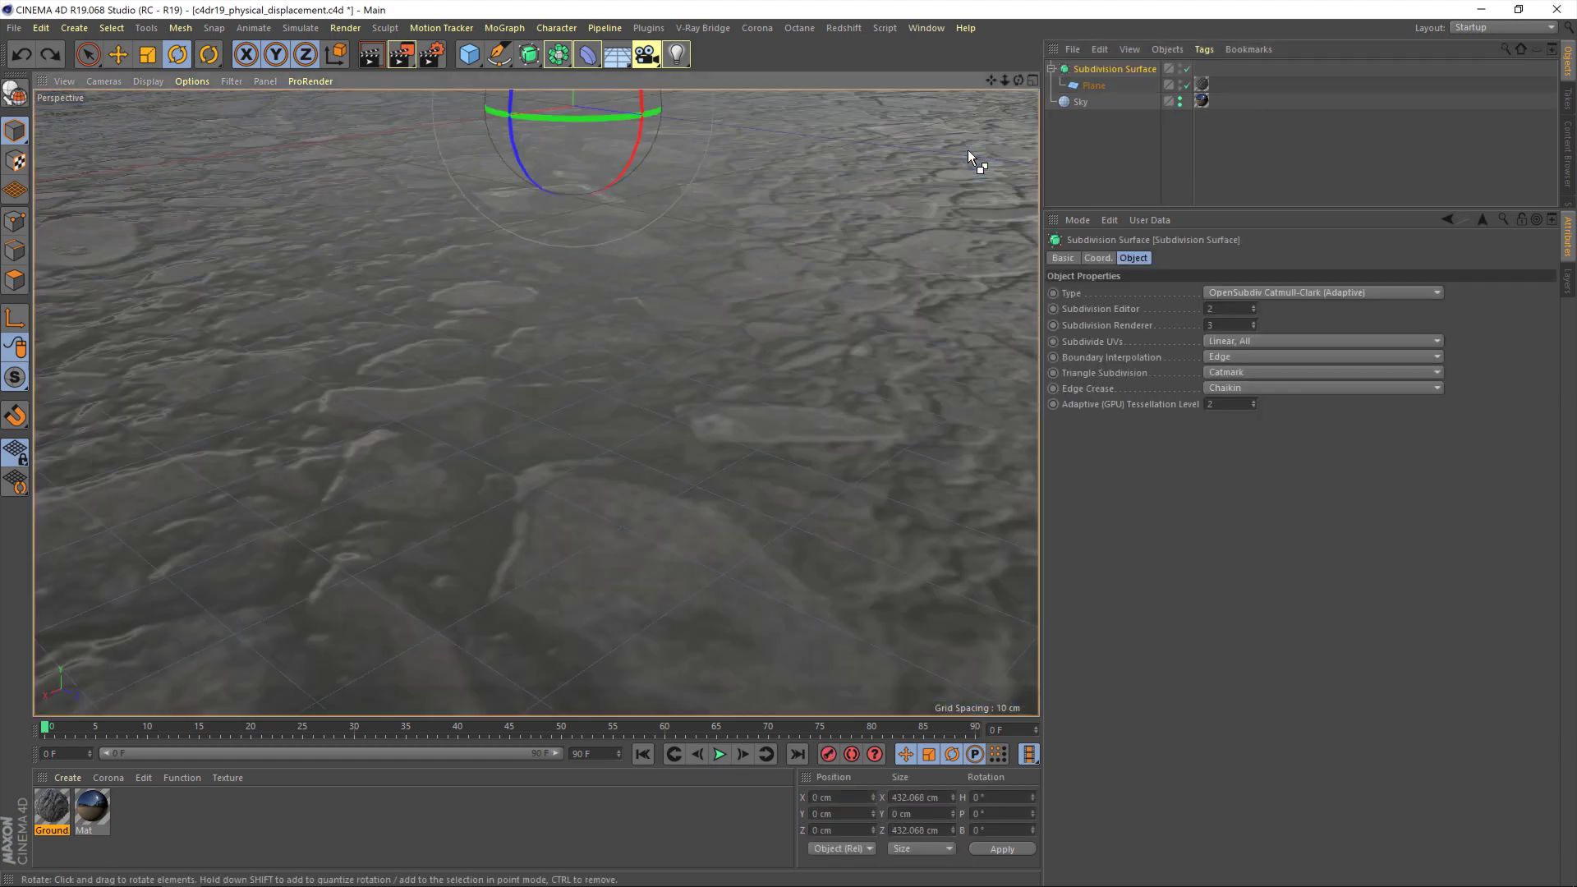
left_click_drag(1095, 84, 1117, 159)
left_click(1122, 66)
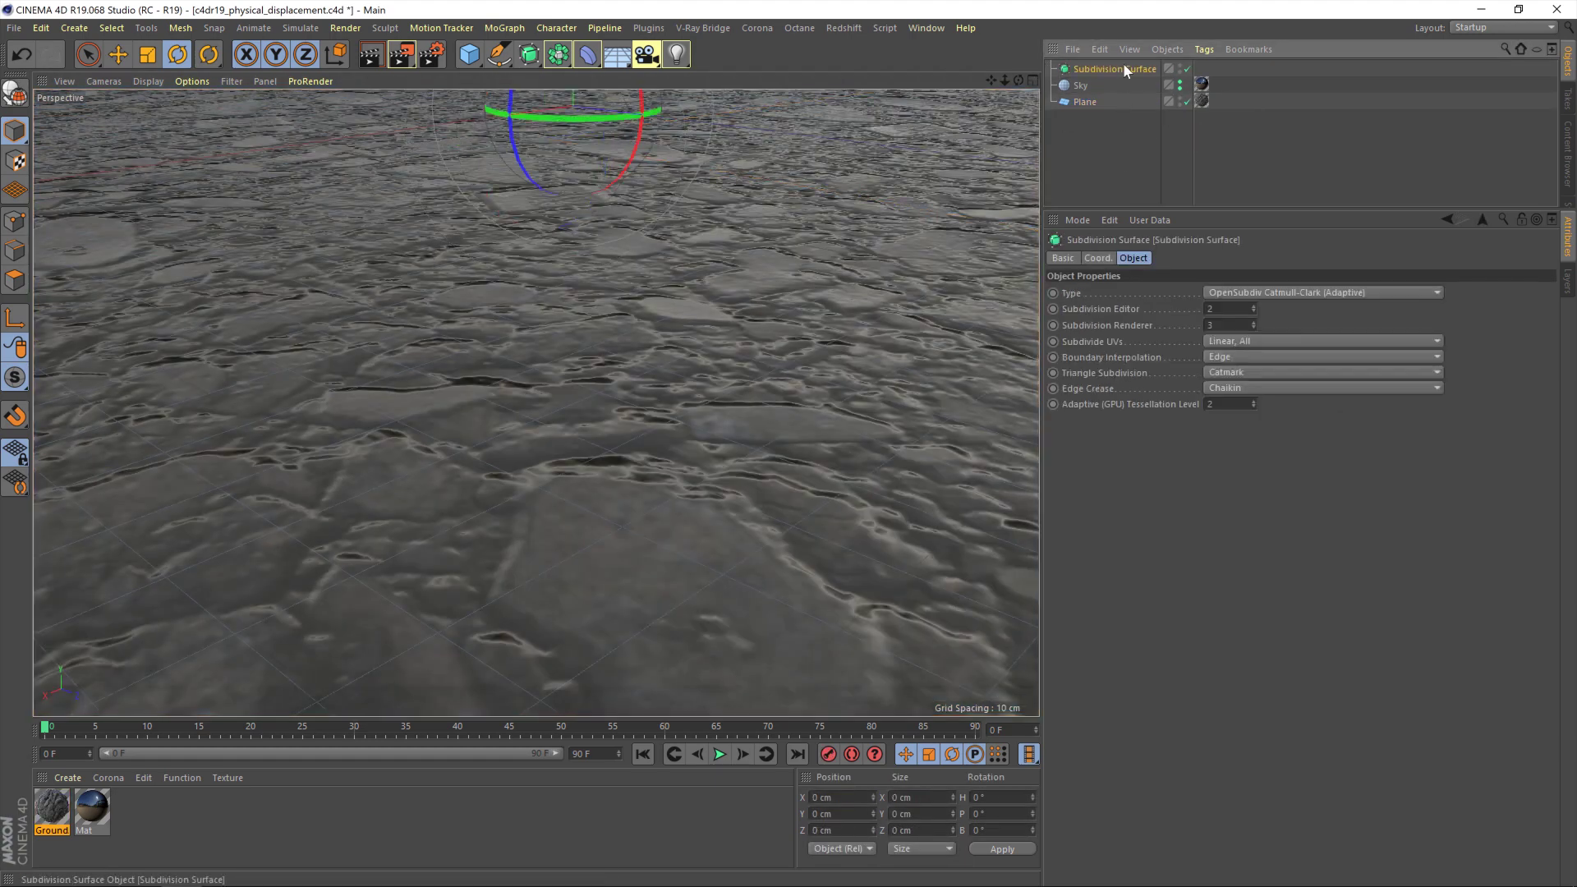
Delete the Subdivision Surface, then select the Plane and its texture tag.
right_click(1074, 72)
key("Escape")
key("Delete")
left_click(1084, 86)
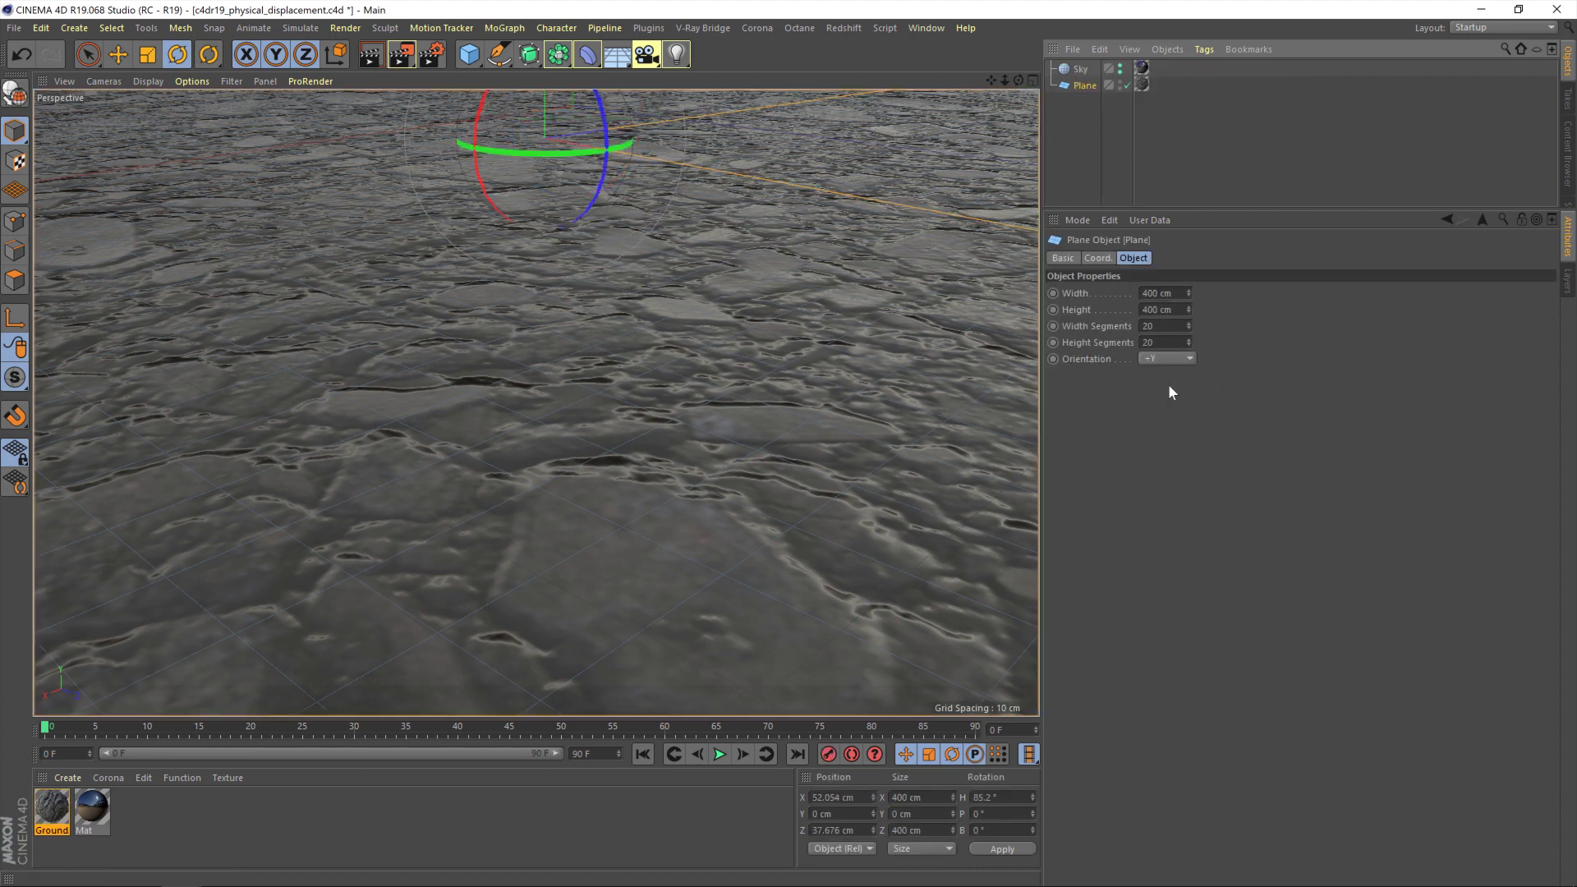
left_click(1141, 84)
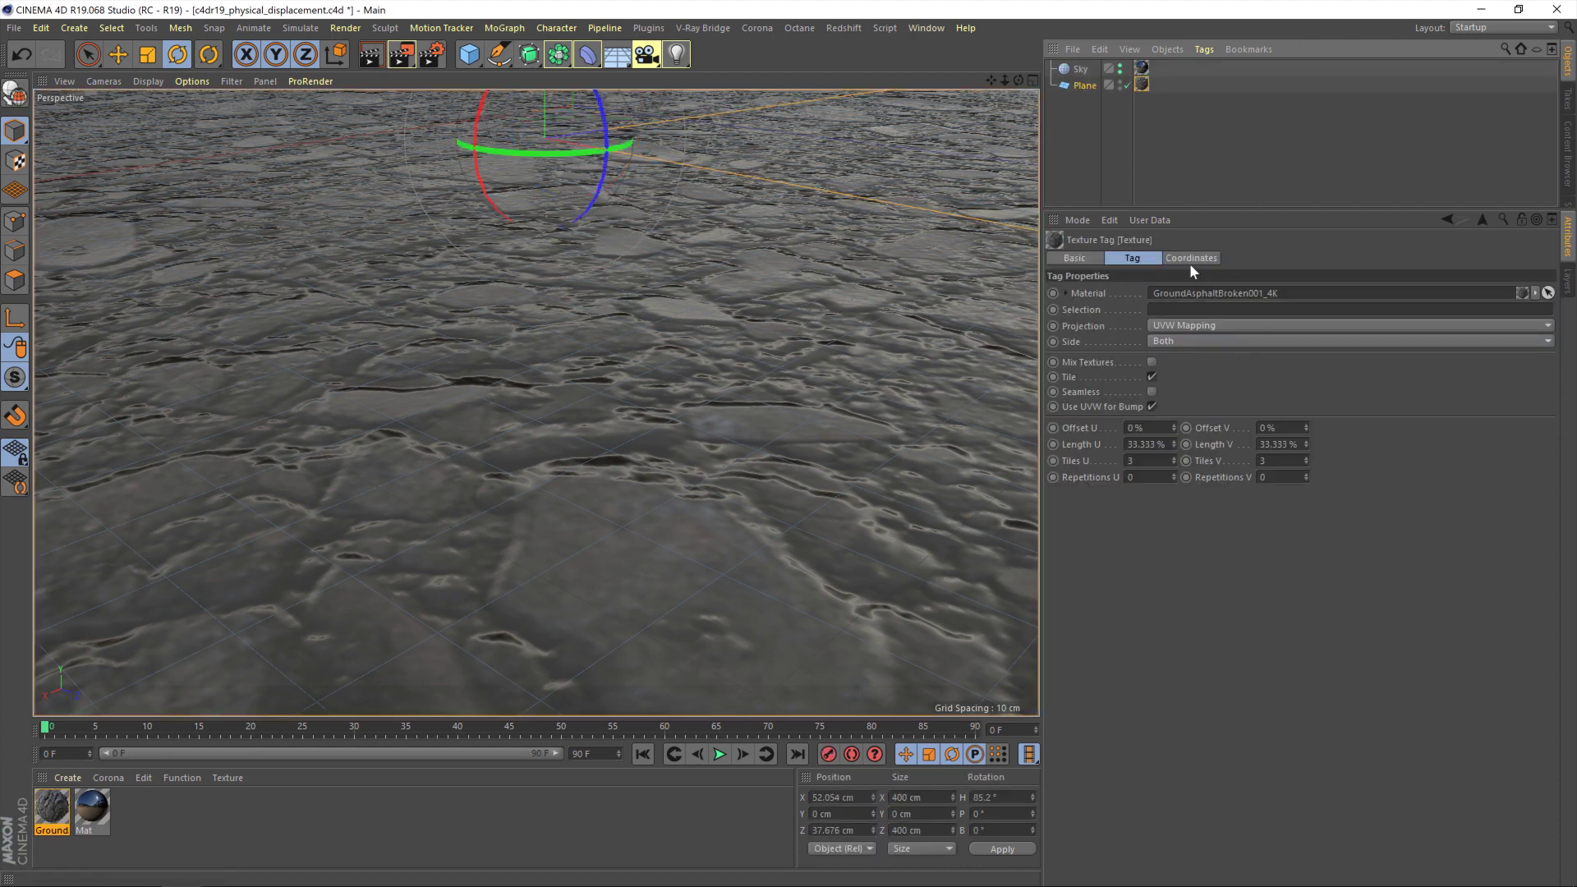